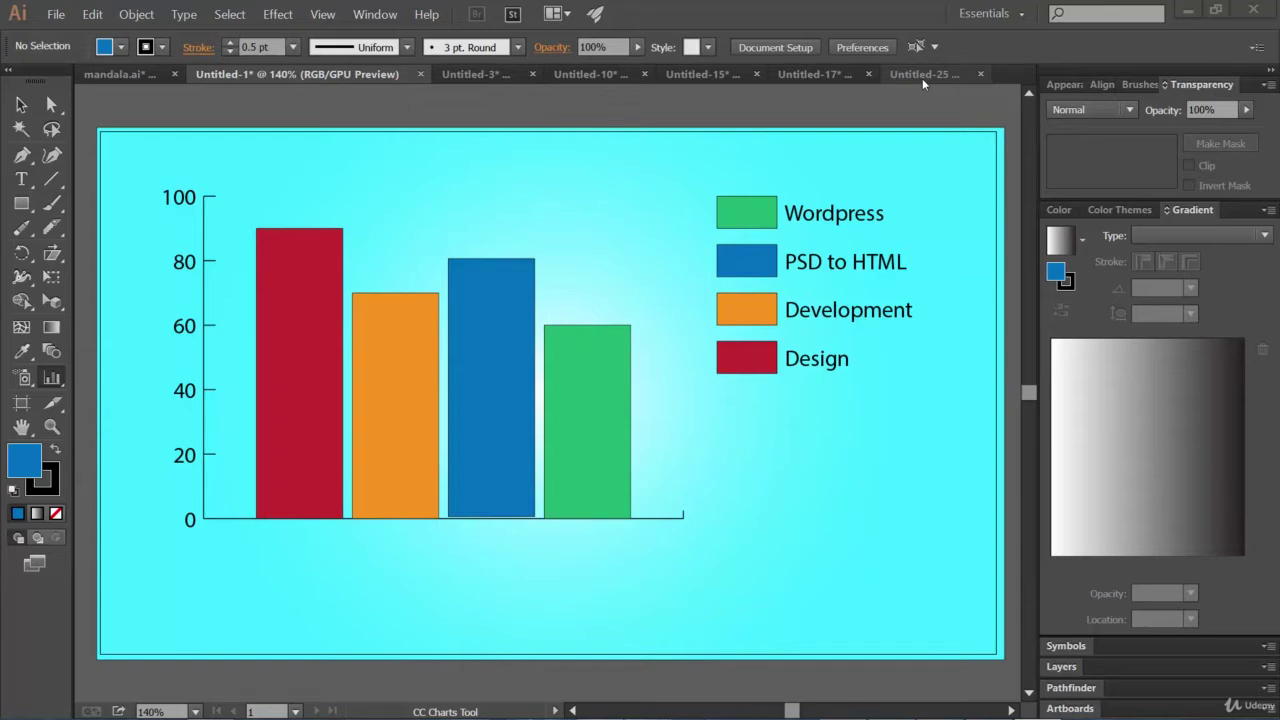
# - Review the finished four-category chart in Untitled-1, then return to the blank Untitled-25 document
pyautogui.click(923, 80)
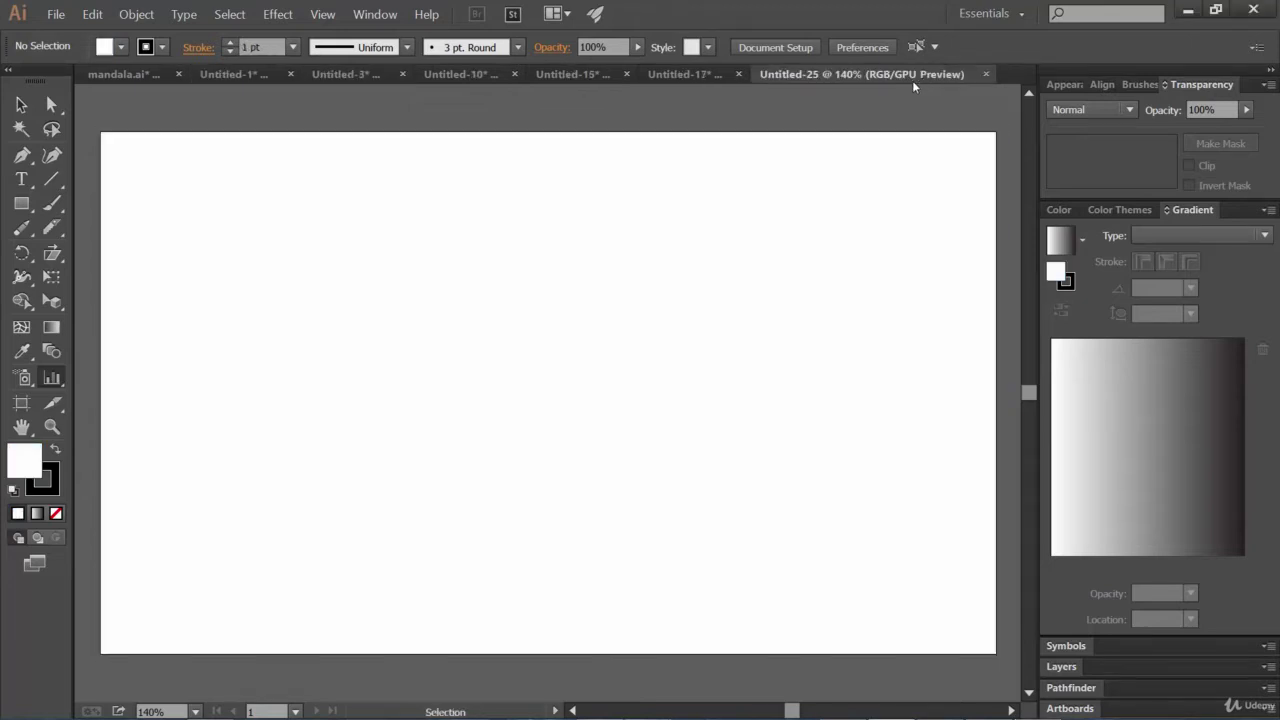
pyautogui.click(228, 74)
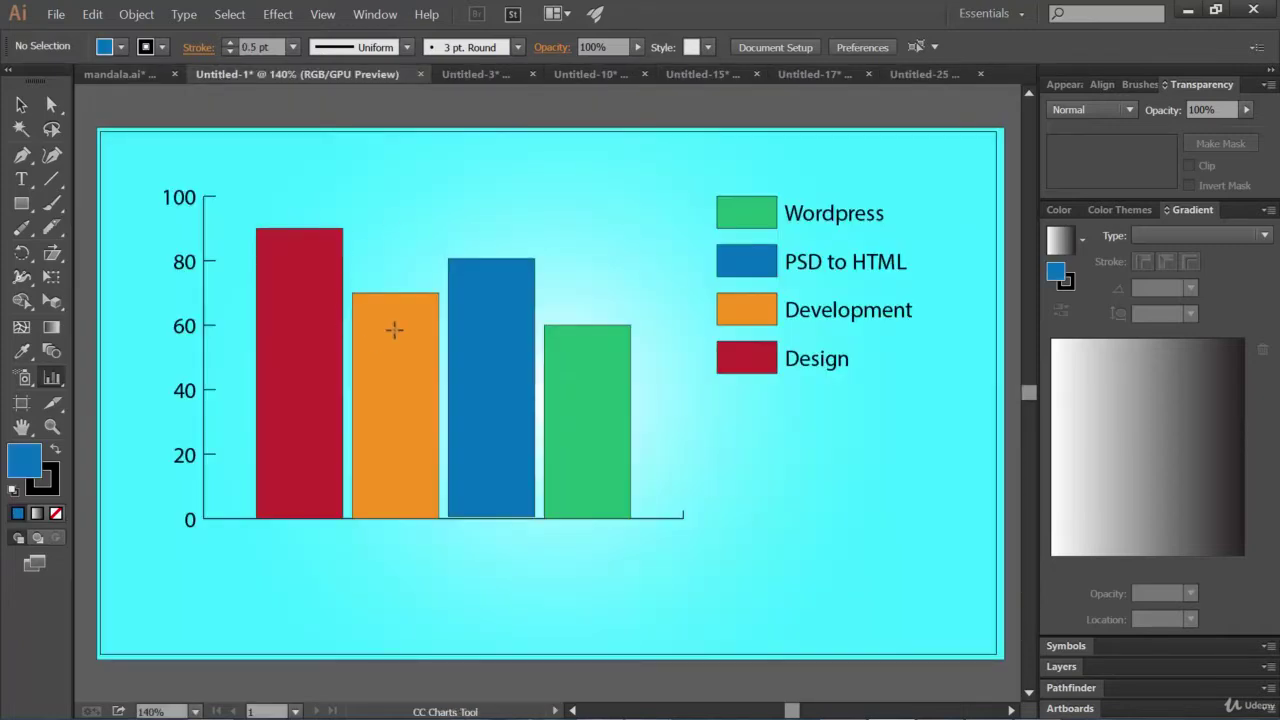
pyautogui.click(905, 75)
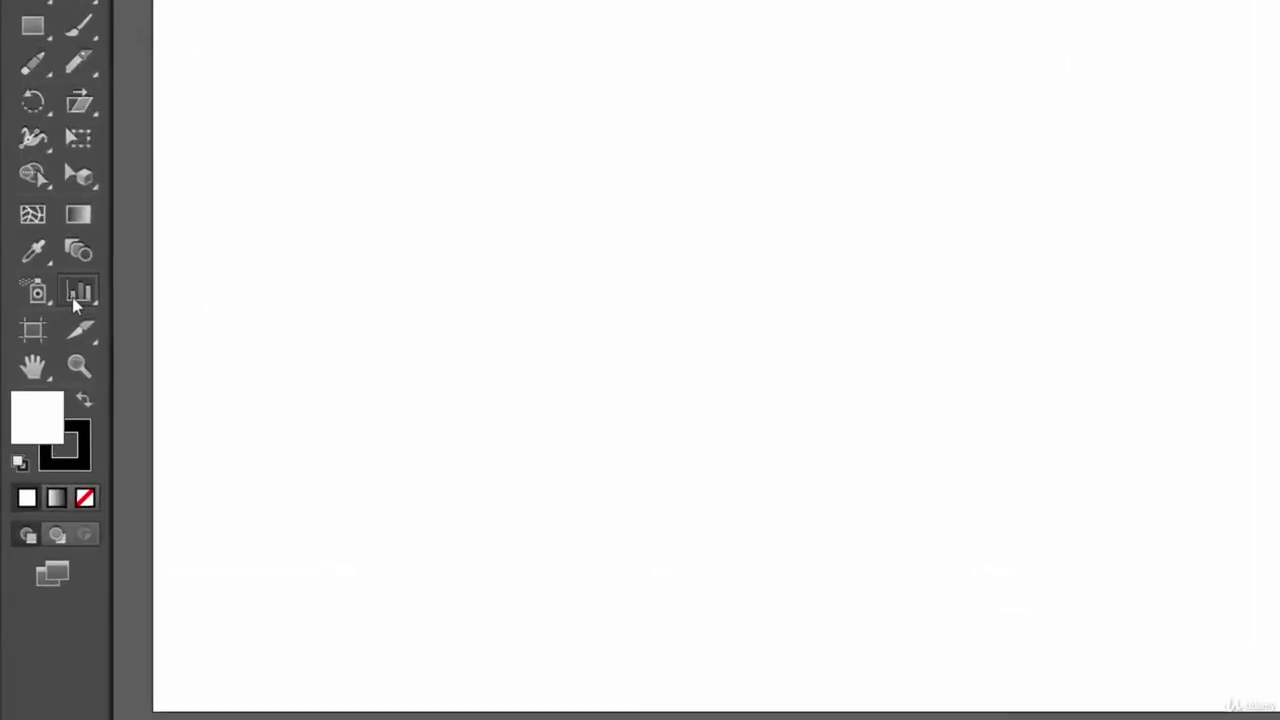
# - Choose the Column Graph Tool from the graph tool flyout
pyautogui.click(83, 265)
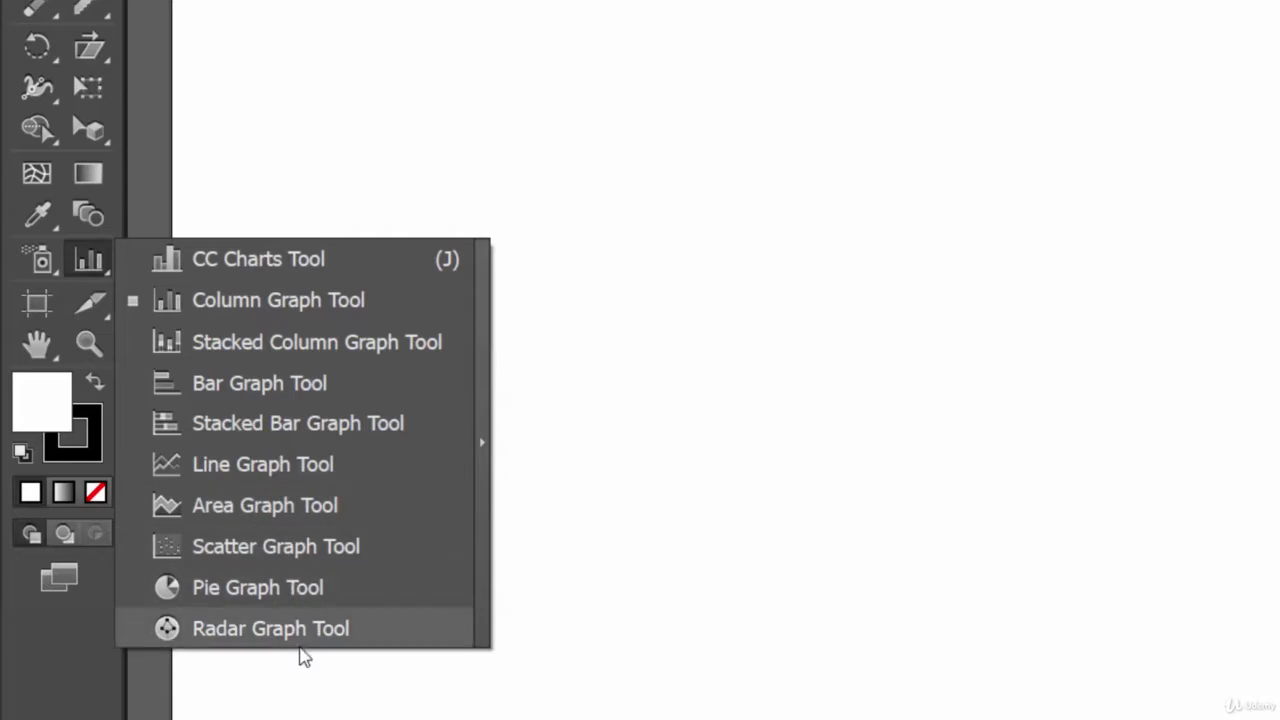
pyautogui.click(347, 313)
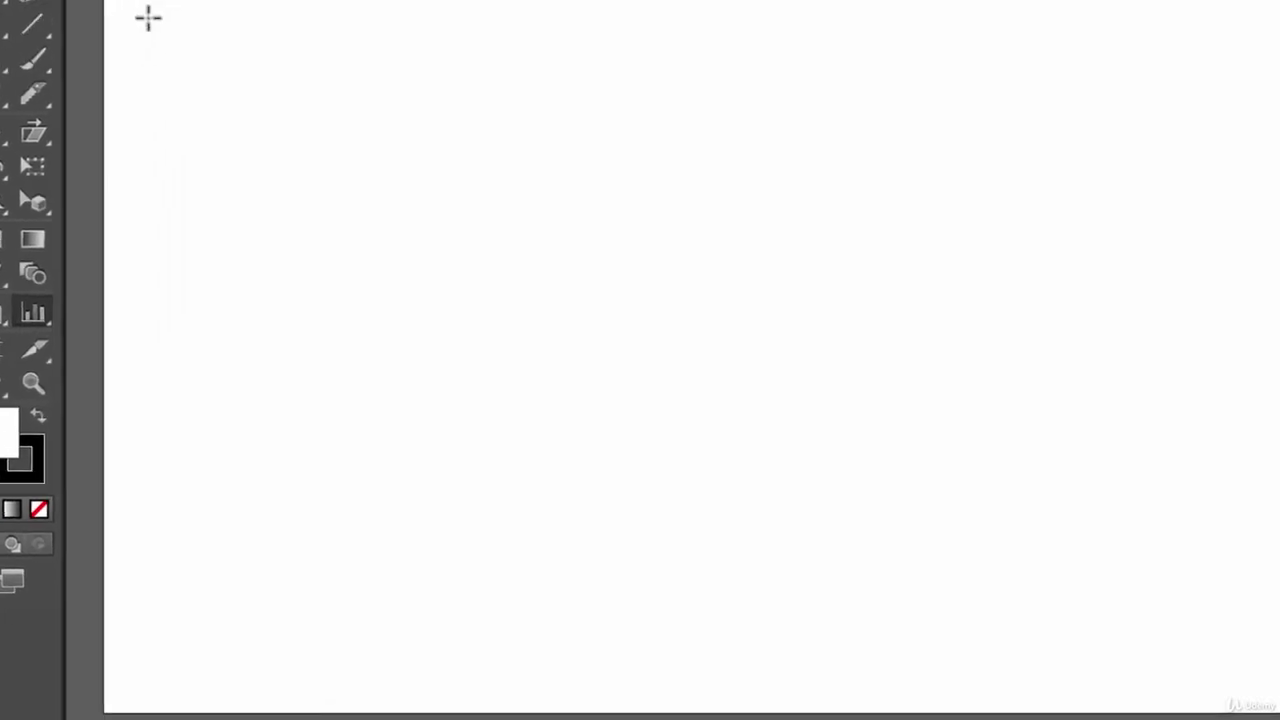
# - Draw a column graph across most of the artboard, adjust its position and size, and bring its data sheet into view
pyautogui.moveTo(153, 12); pyautogui.dragTo(394, 163)
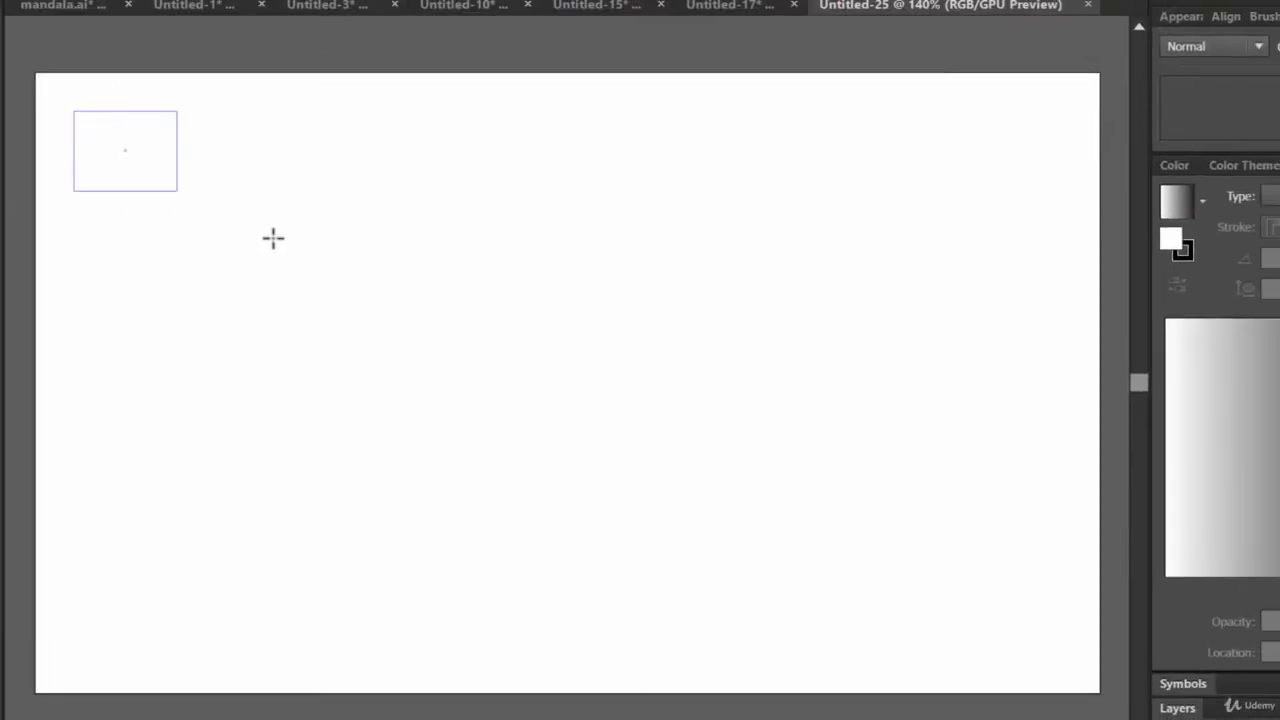
pyautogui.moveTo(273, 238); pyautogui.dragTo(1066, 642)
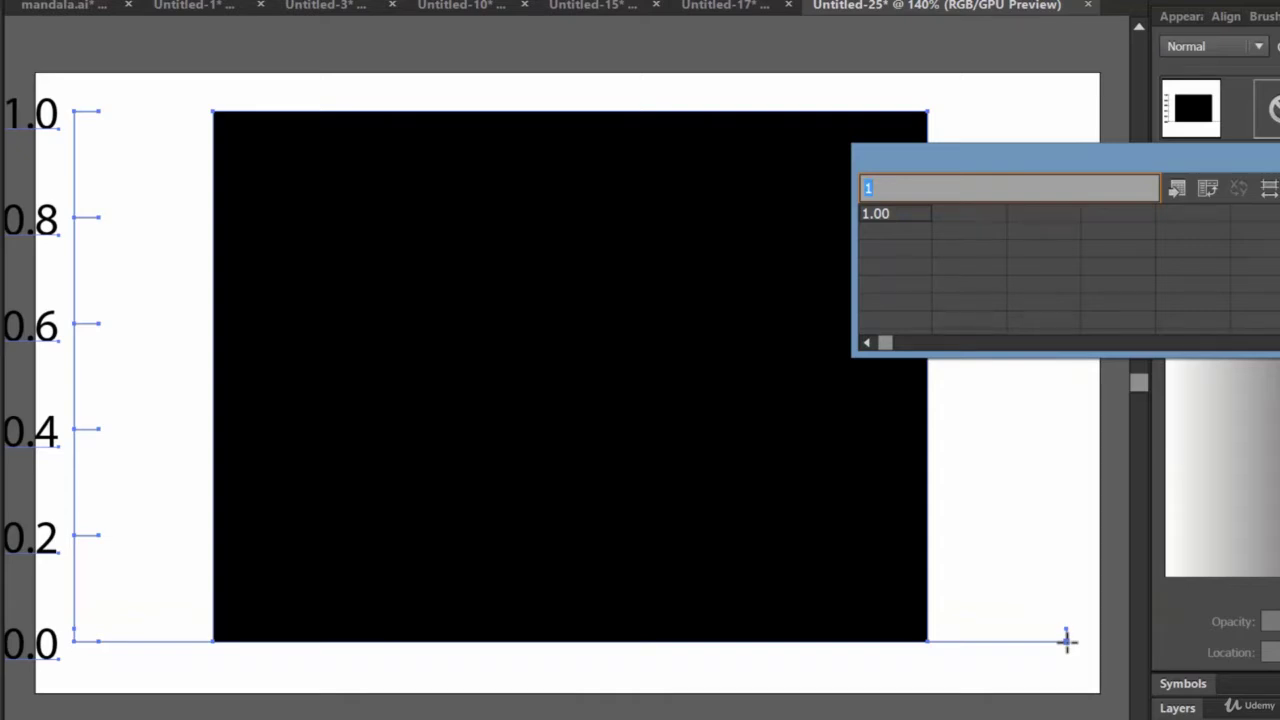
pyautogui.hotkey('ctrl', 'z')
pyautogui.moveTo(100, 116); pyautogui.dragTo(986, 576)
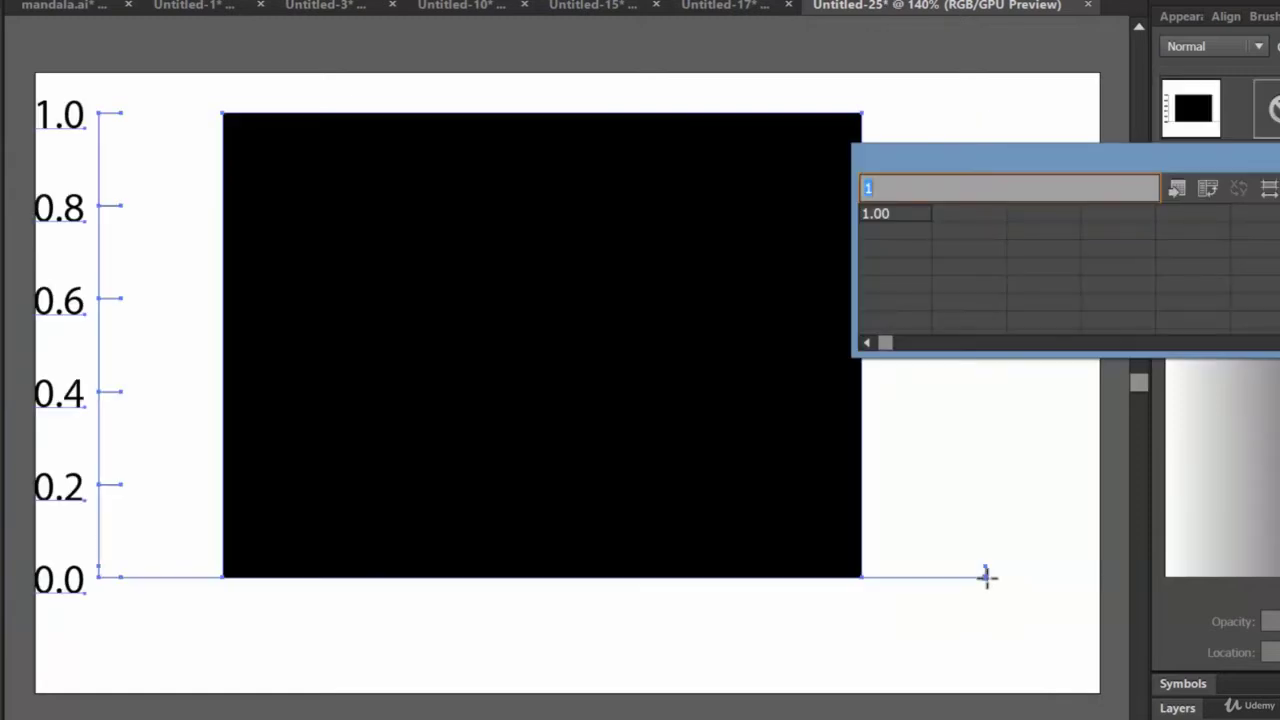
pyautogui.moveTo(378, 235); pyautogui.dragTo(448, 247)
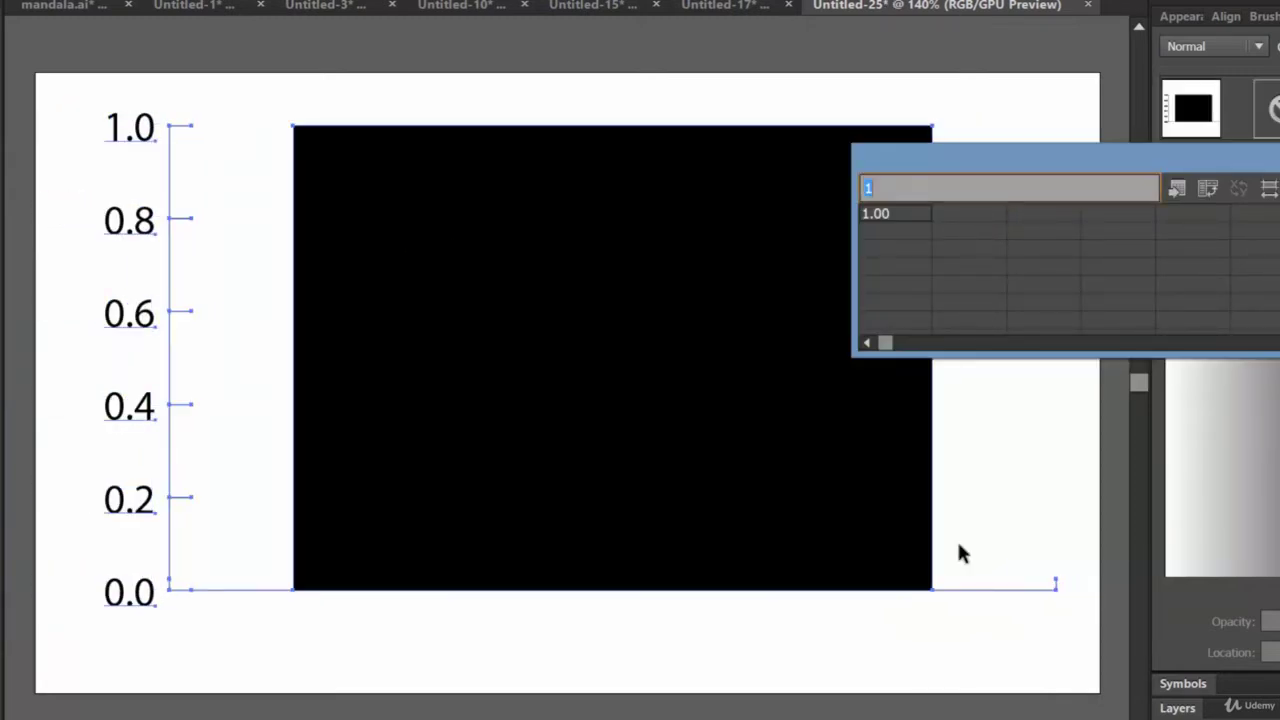
pyautogui.moveTo(1058, 595)
pyautogui.mouseDown()
pyautogui.moveTo(977, 547)
pyautogui.moveTo(1060, 590)
pyautogui.mouseUp()
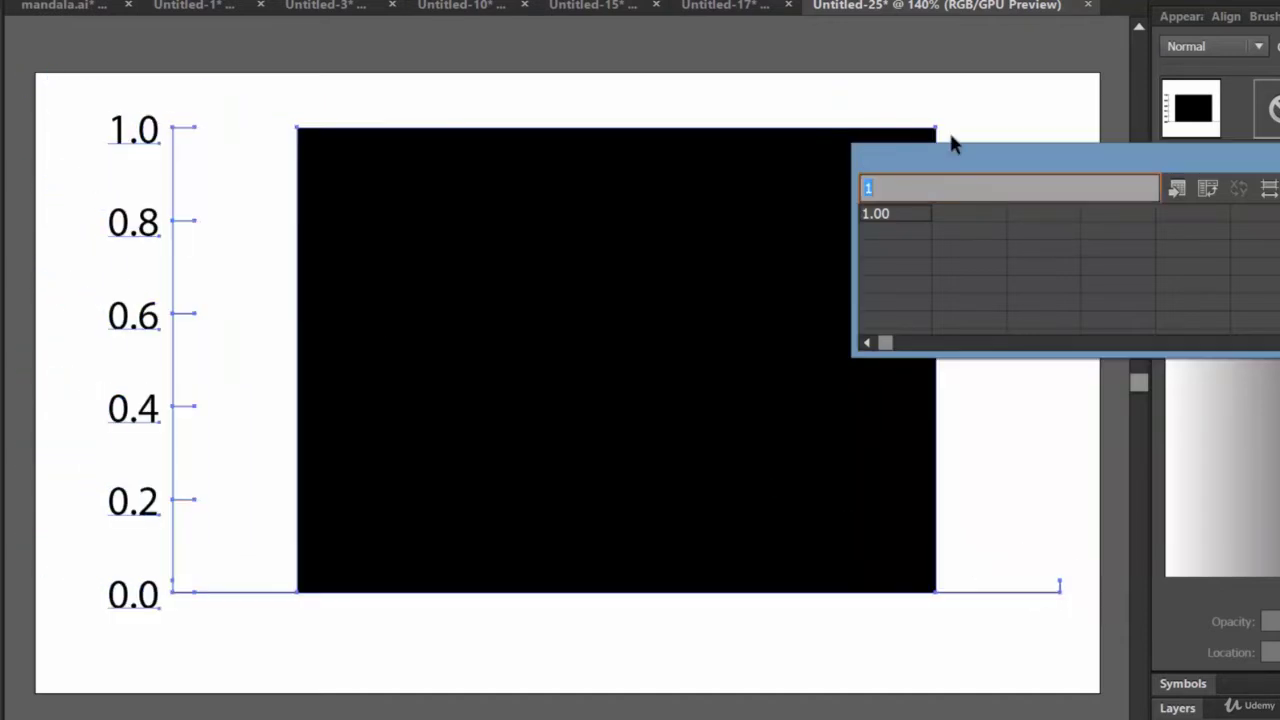
pyautogui.moveTo(930, 160); pyautogui.dragTo(611, 248)
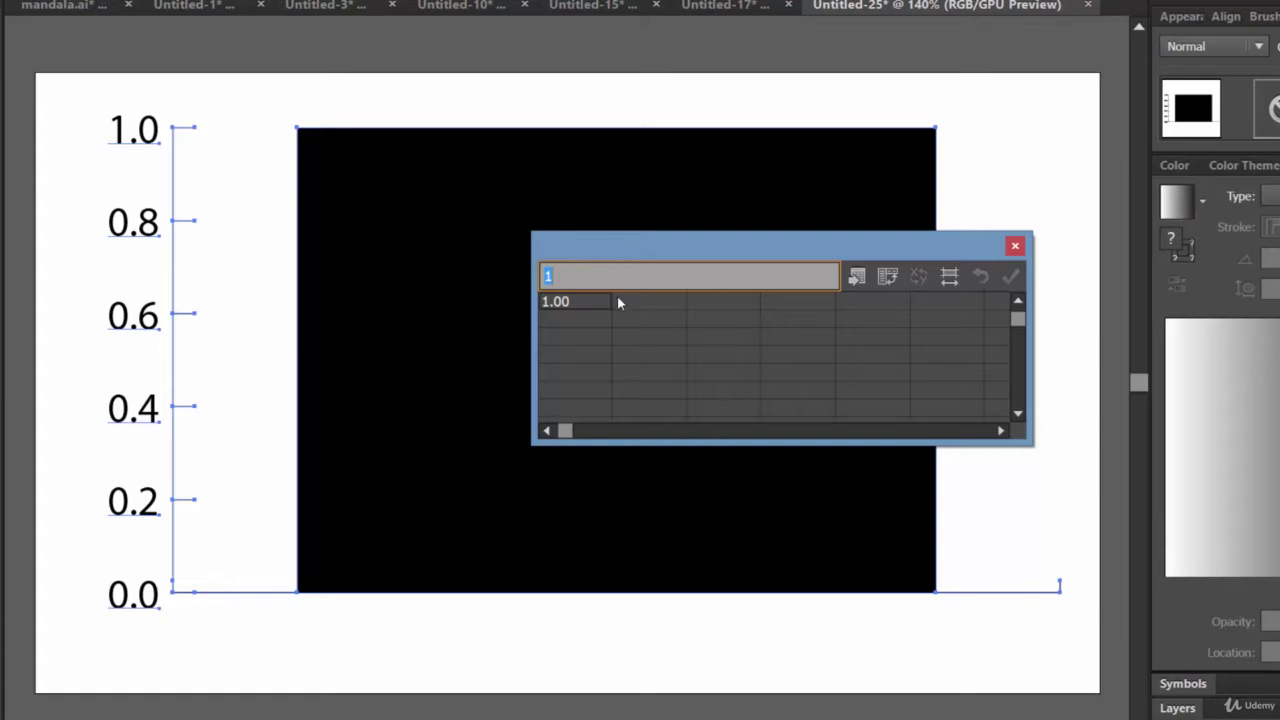
# - Skip data import and enter the categories Design, Development, Wordpress and PSD to HTML
pyautogui.click(857, 278)
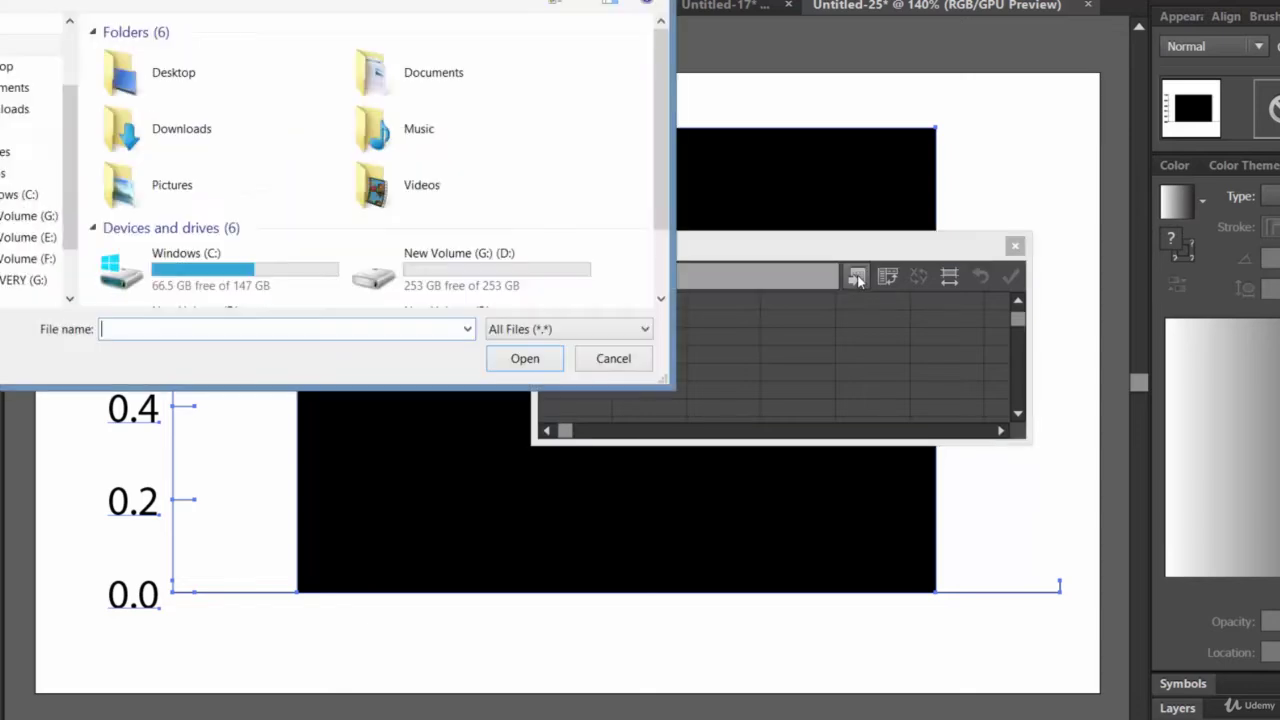
pyautogui.click(629, 367)
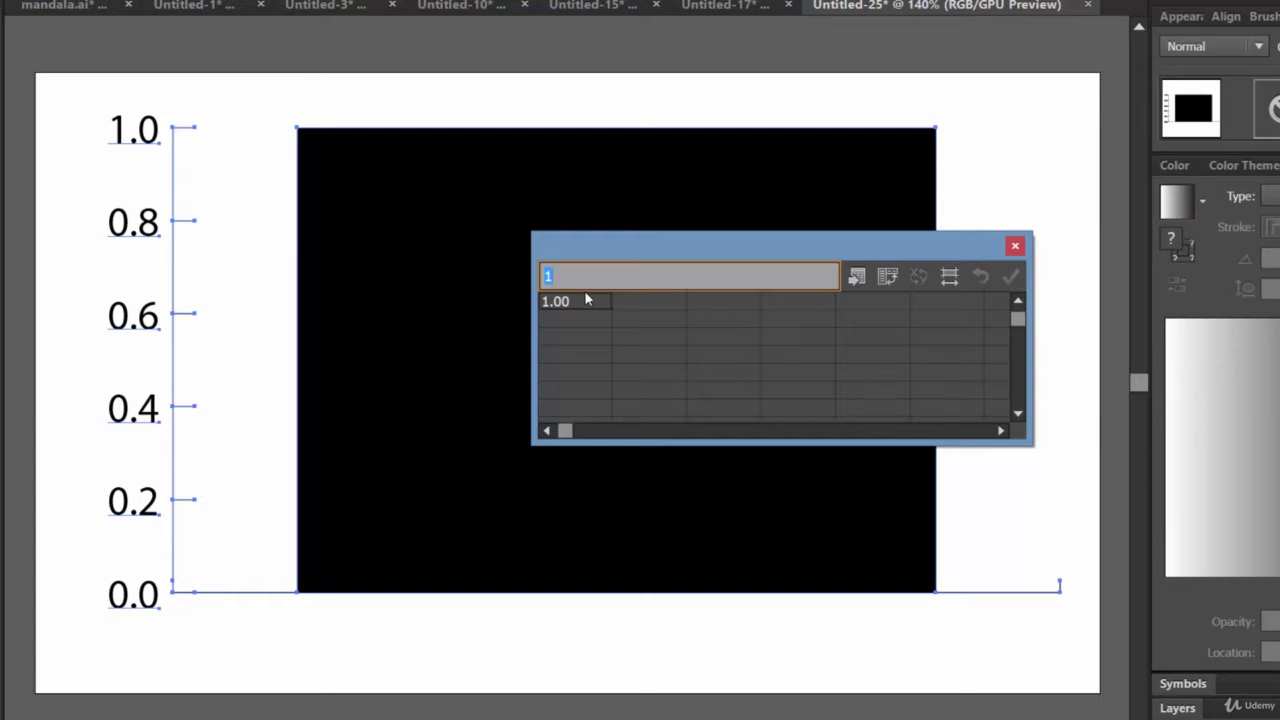
pyautogui.write('Design')
pyautogui.press('Return')
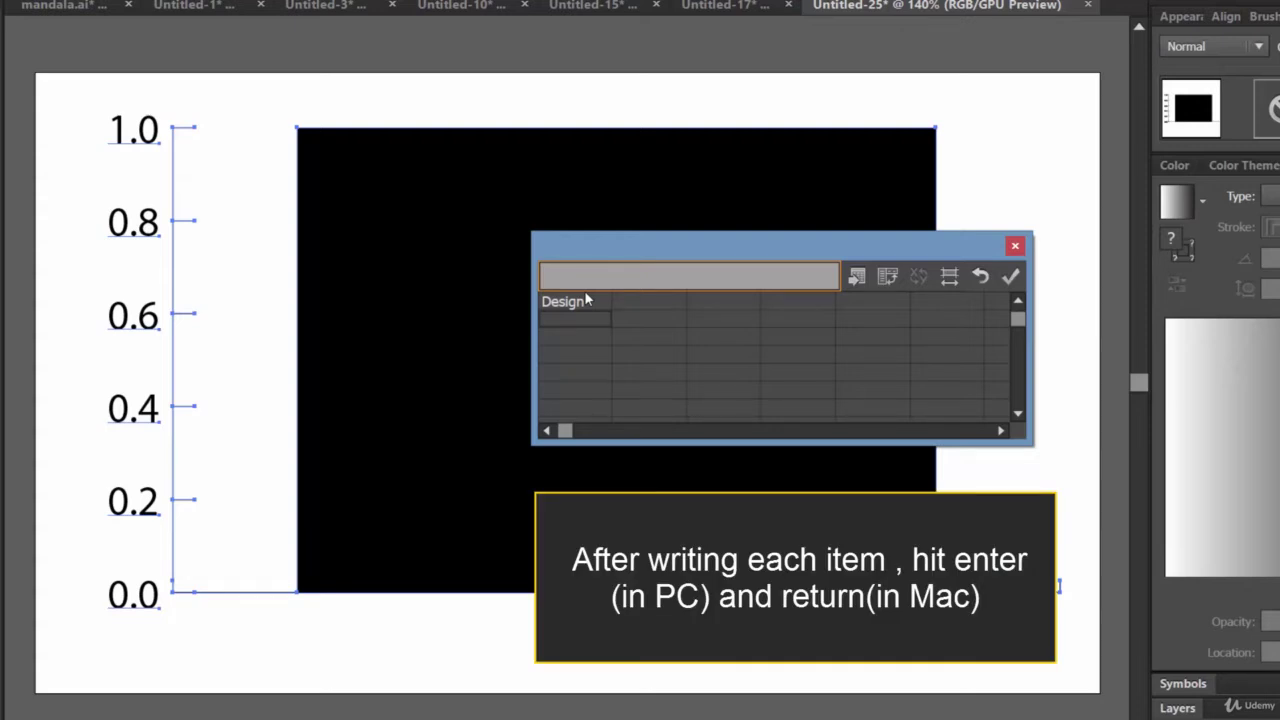
pyautogui.write('Development')
pyautogui.press('Return')
pyautogui.write('Wordpress')
pyautogui.press('Return')
pyautogui.write('PS')
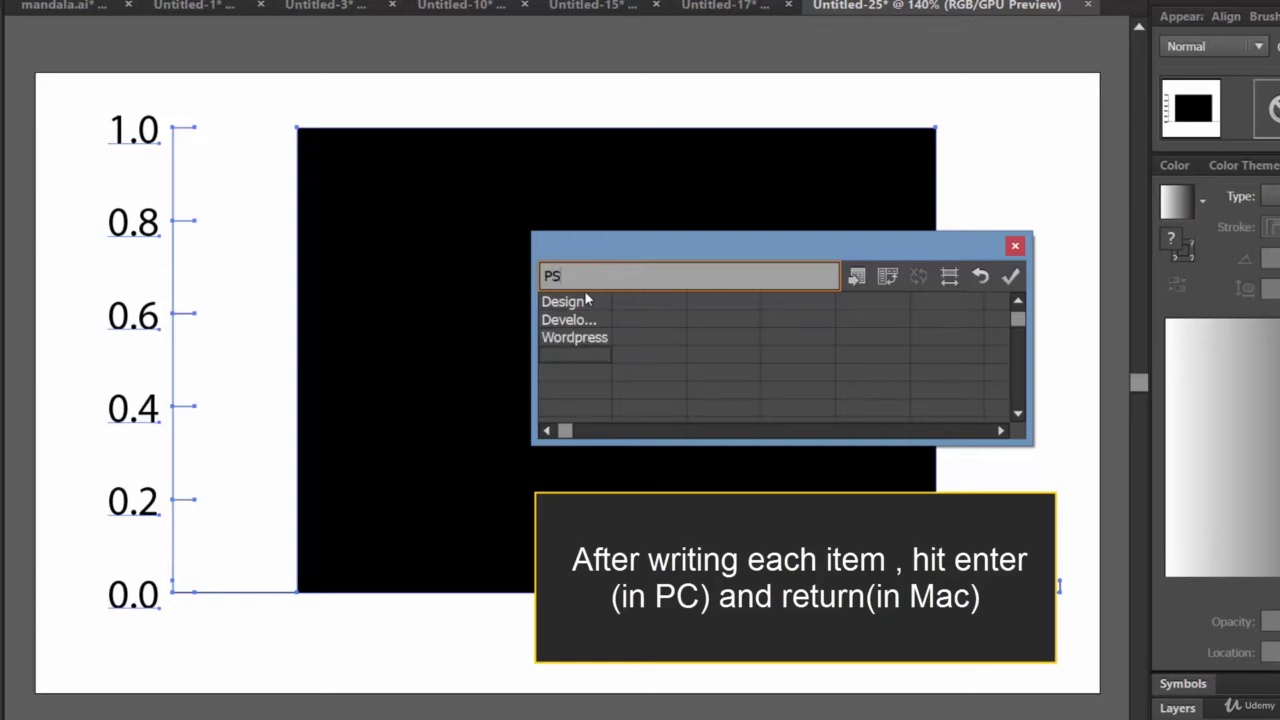
pyautogui.write('D to HTML')
pyautogui.press('Return')
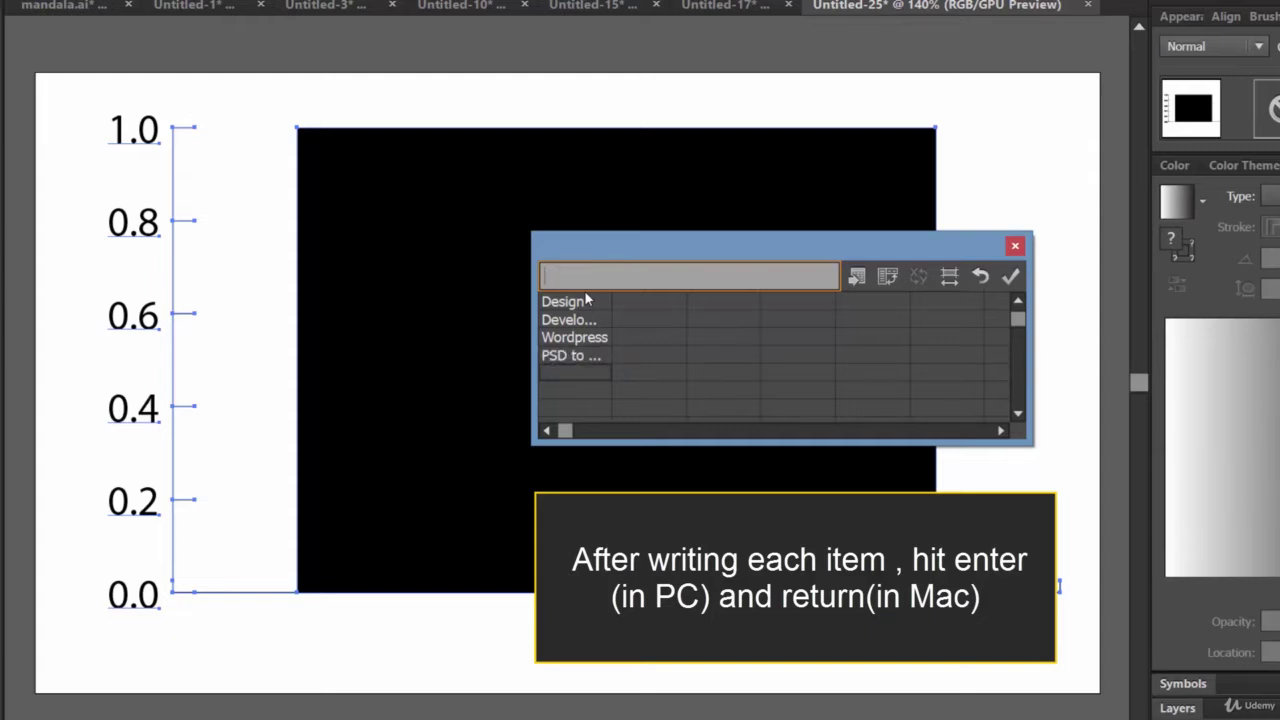
# - Enter the values 80, 90, 70 and 60 beside the categories and apply the data
pyautogui.click(632, 303)
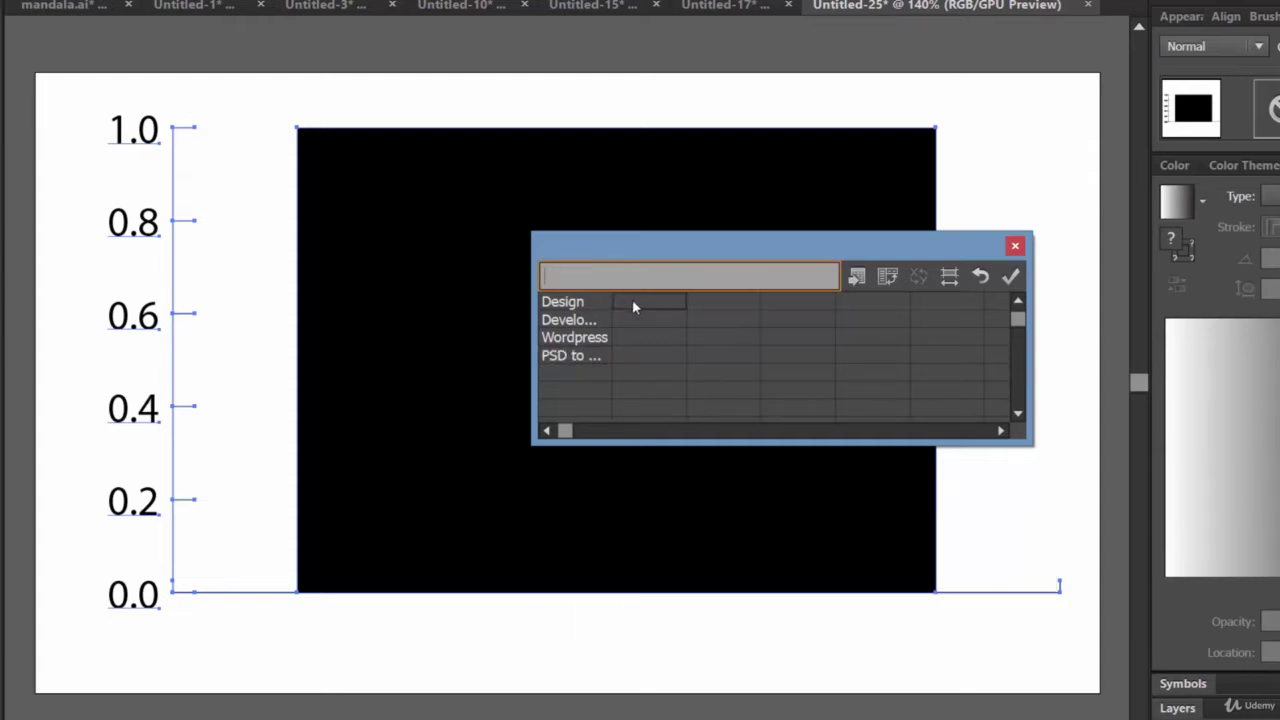
pyautogui.write('80')
pyautogui.press('Return')
pyautogui.write('90')
pyautogui.press('Return')
pyautogui.write('70')
pyautogui.press('Return')
pyautogui.write('60')
pyautogui.press('Return')
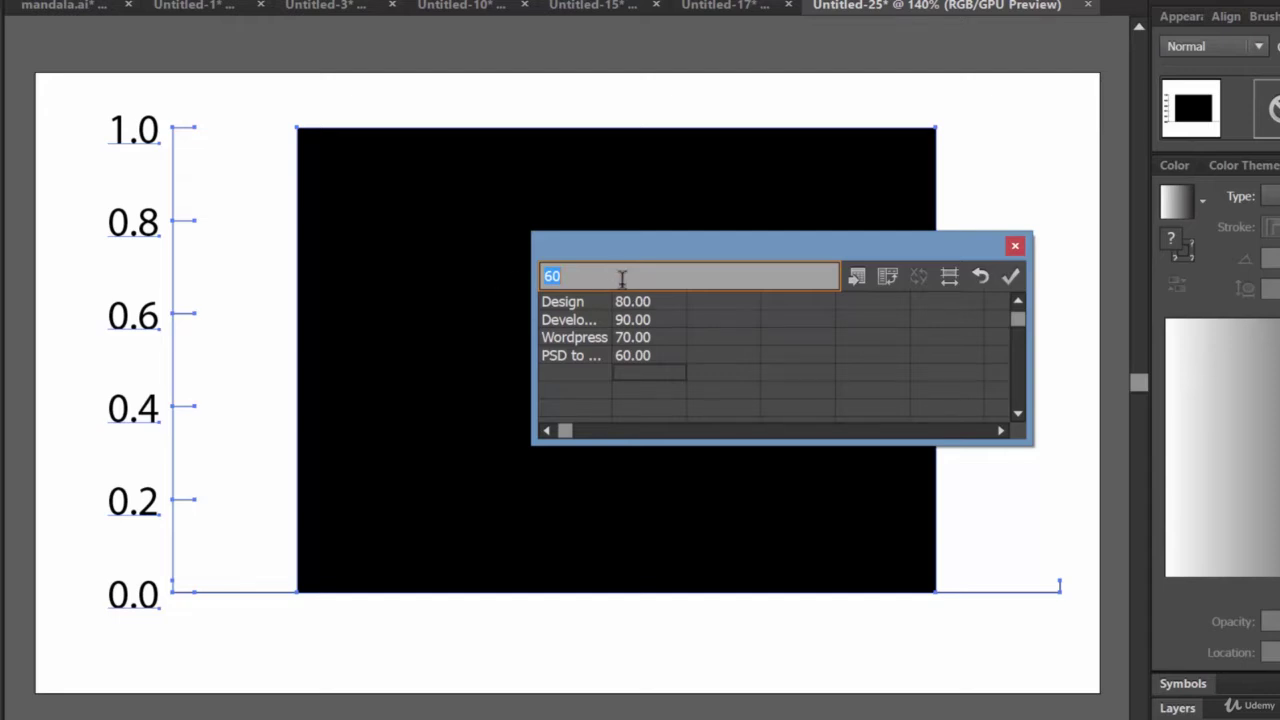
pyautogui.click(1011, 280)
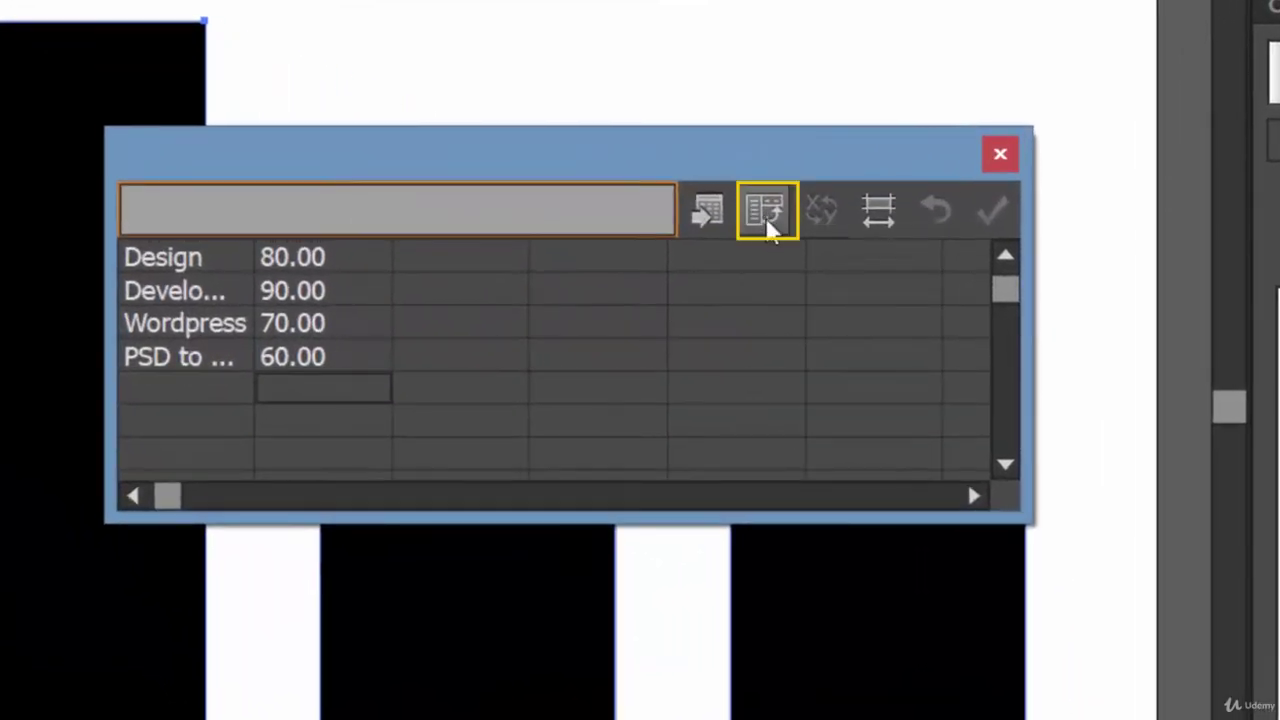
# - Transpose the data's rows and columns, apply it, then move the data sheet aside and close it
pyautogui.click(766, 226)
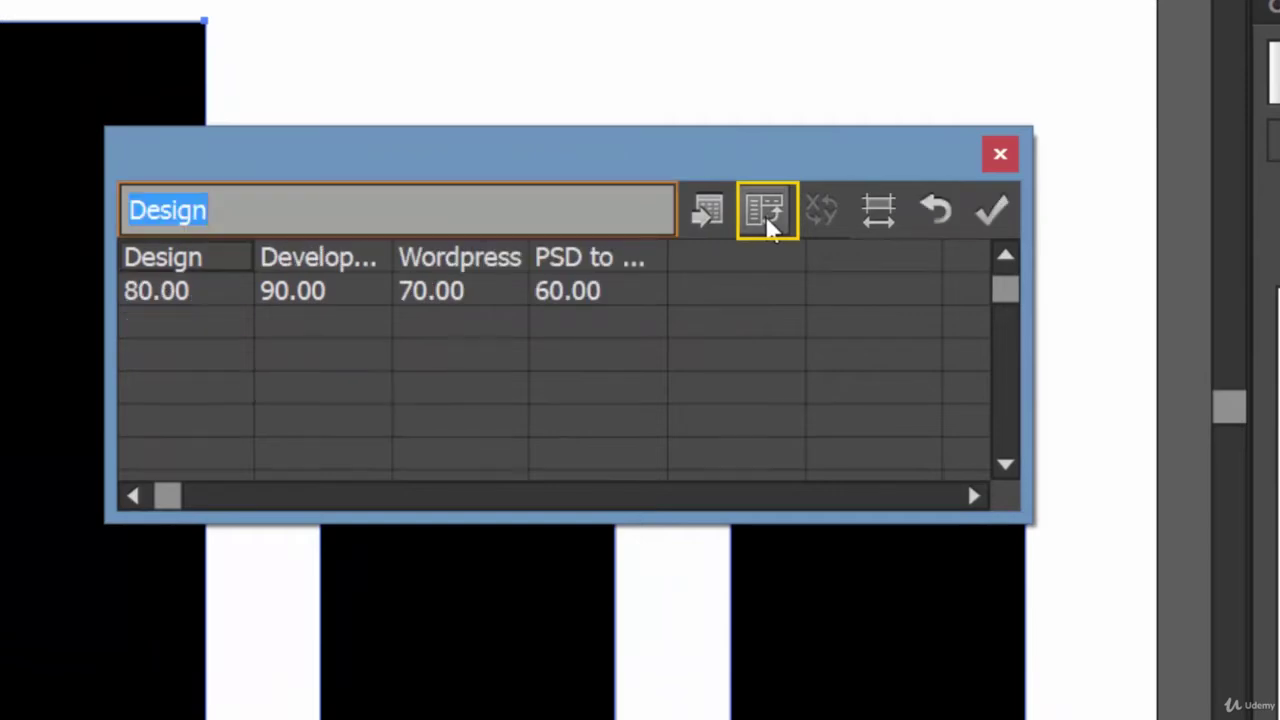
pyautogui.click(988, 214)
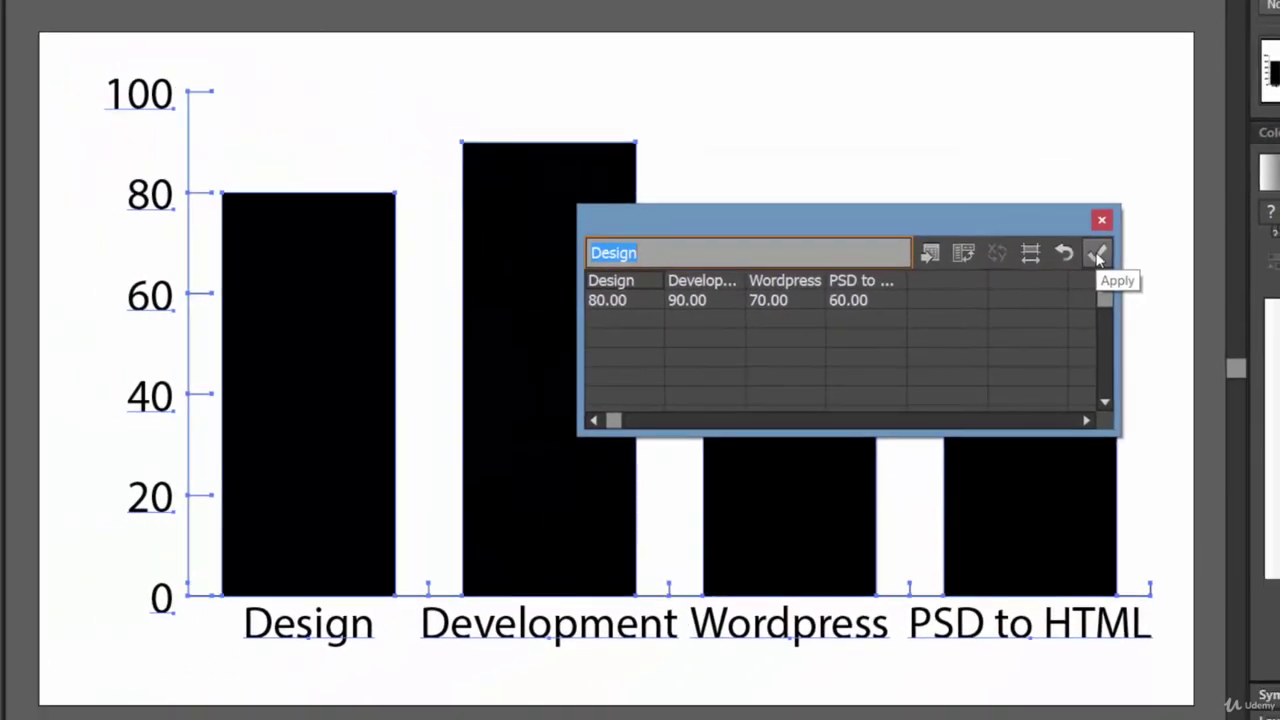
pyautogui.click(1097, 255)
pyautogui.moveTo(826, 214); pyautogui.dragTo(1072, 164)
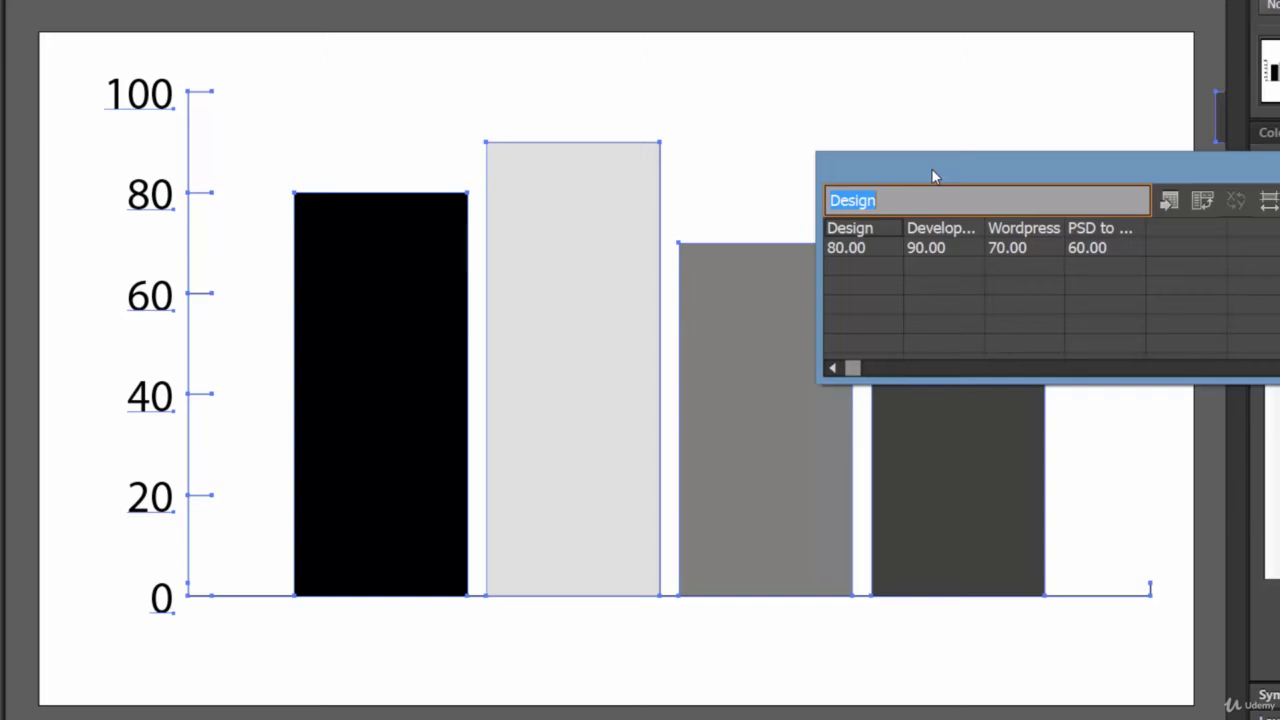
pyautogui.moveTo(937, 171); pyautogui.dragTo(1017, 329)
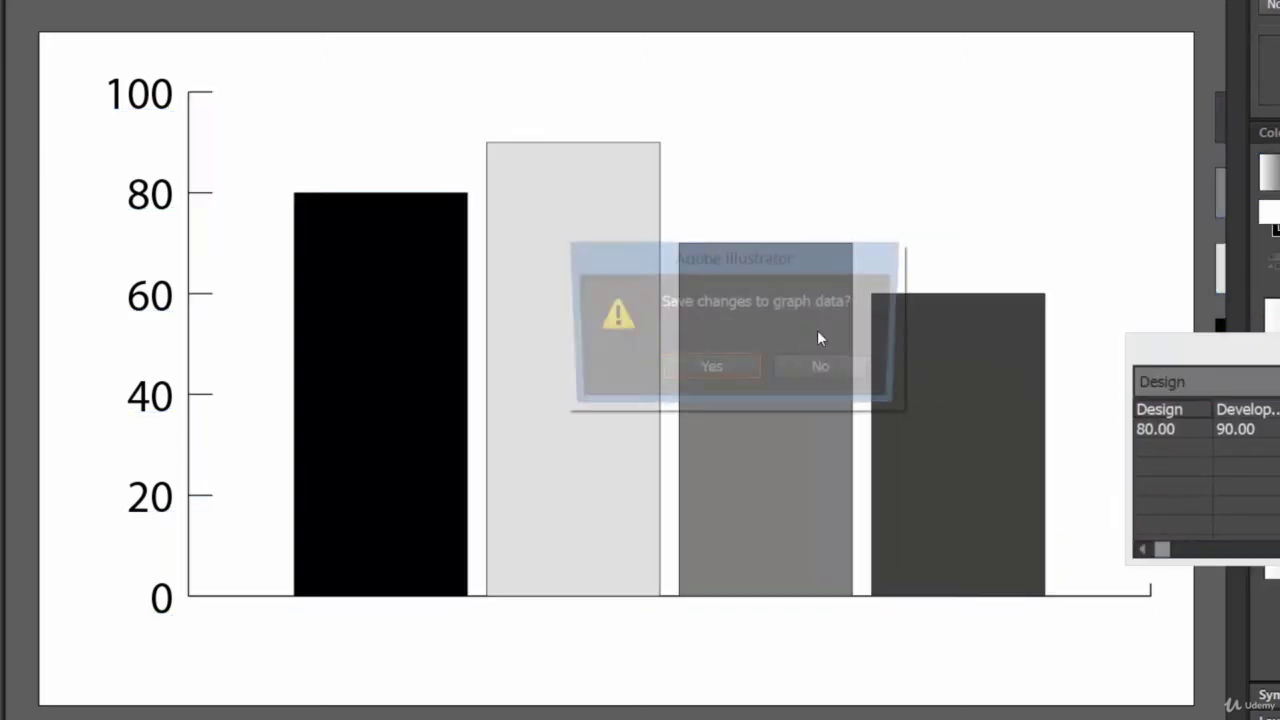
# - Decline saving, then move the graph and legend into position on the artboard
pyautogui.click(816, 376)
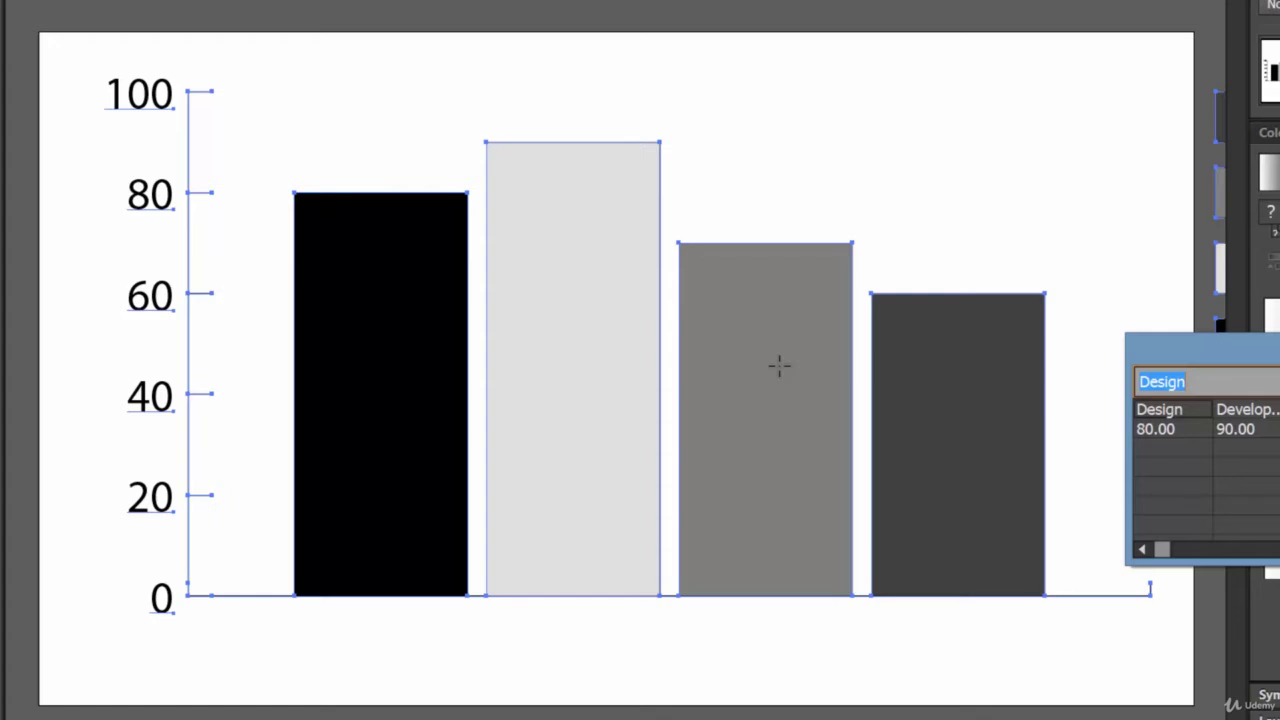
pyautogui.moveTo(779, 366); pyautogui.dragTo(554, 351)
pyautogui.moveTo(717, 457); pyautogui.dragTo(287, 506)
pyautogui.moveTo(326, 443); pyautogui.dragTo(595, 382)
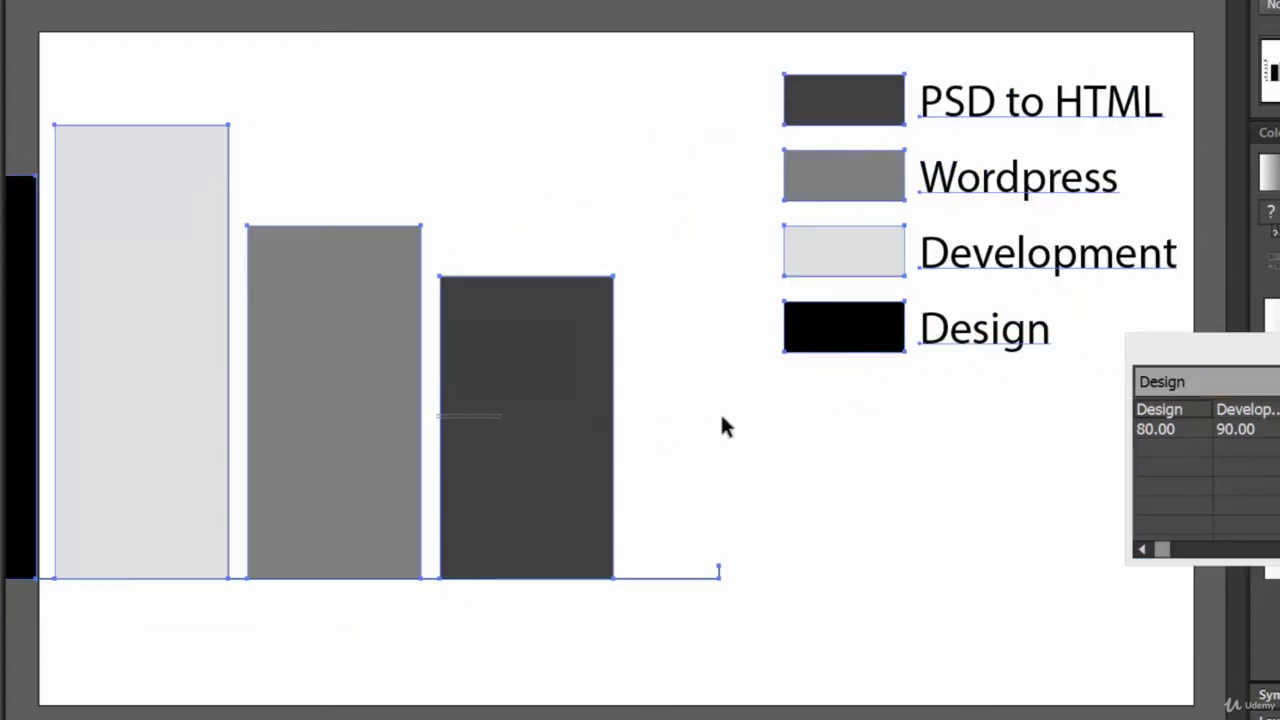
pyautogui.moveTo(526, 412); pyautogui.dragTo(655, 436)
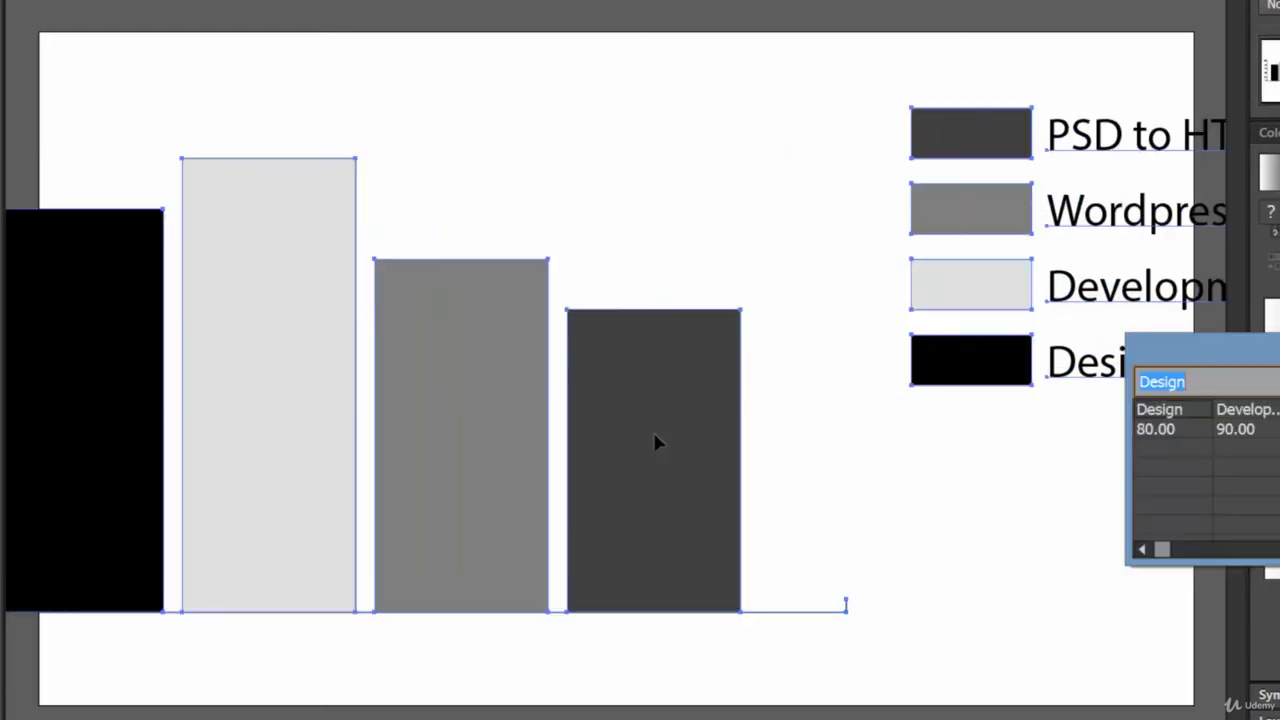
# - Close the graph data sheet keeping its changes, and zoom out to the whole artboard
pyautogui.moveTo(1276, 355); pyautogui.dragTo(716, 290)
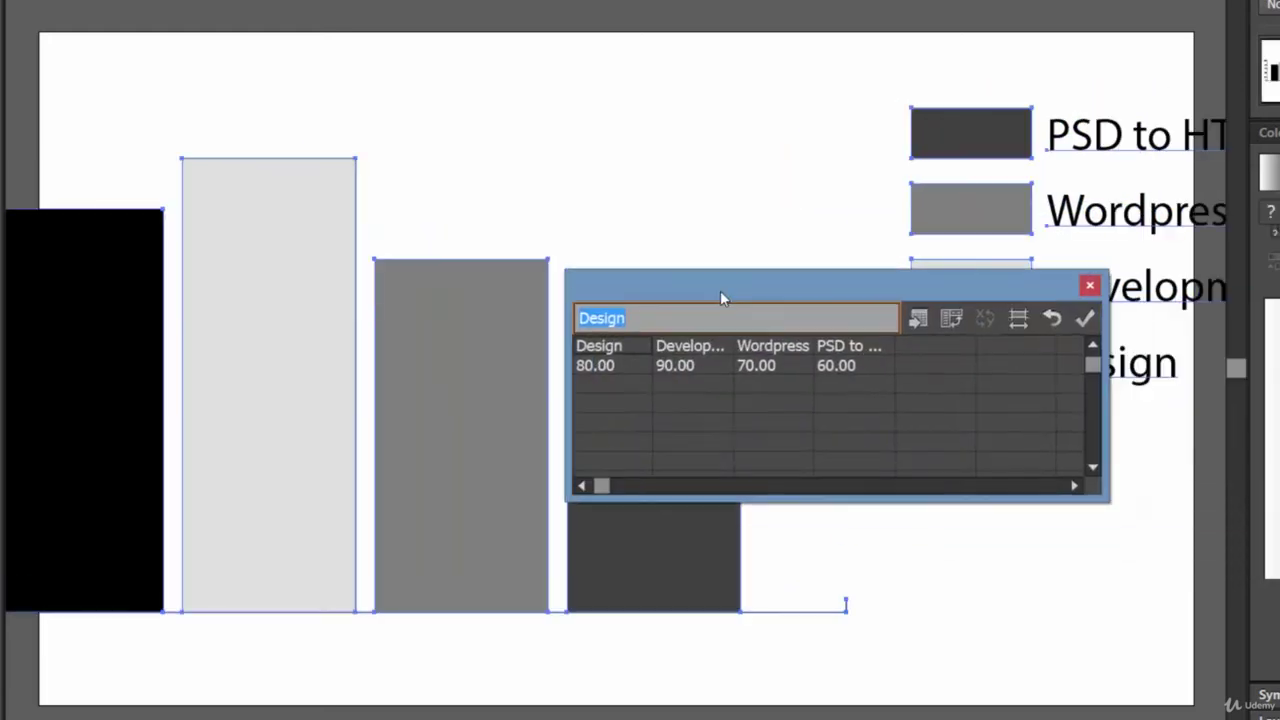
pyautogui.click(1090, 287)
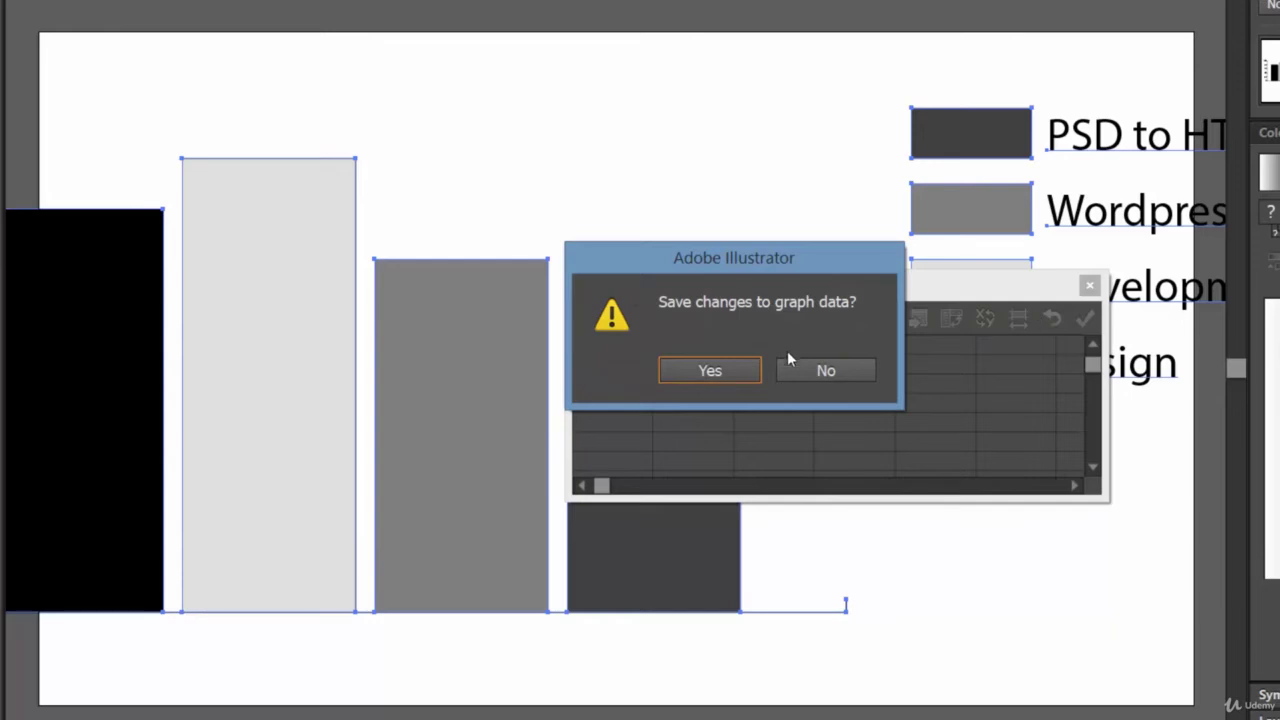
pyautogui.click(728, 372)
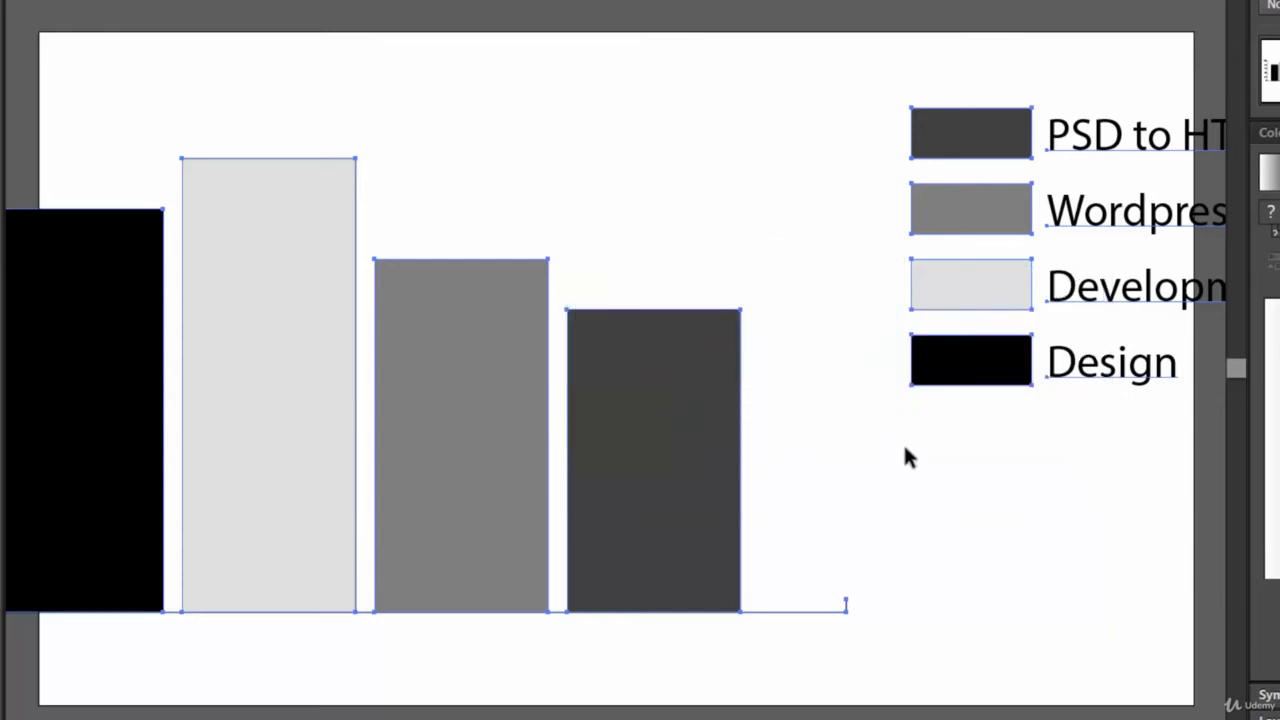
pyautogui.hotkey('ctrl', '-')
pyautogui.hotkey('ctrl', '-')
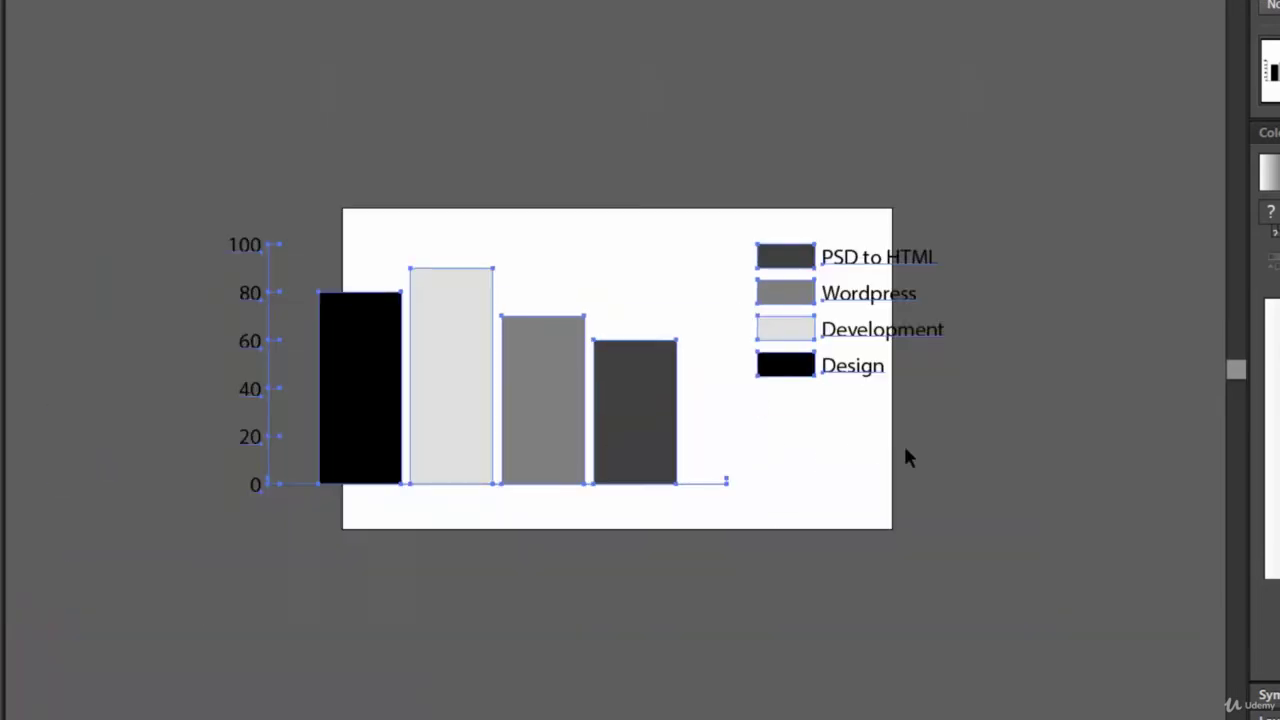
# - Rearrange the graph and legend, then undo everything until the artboard is empty
pyautogui.moveTo(655, 475); pyautogui.dragTo(774, 475)
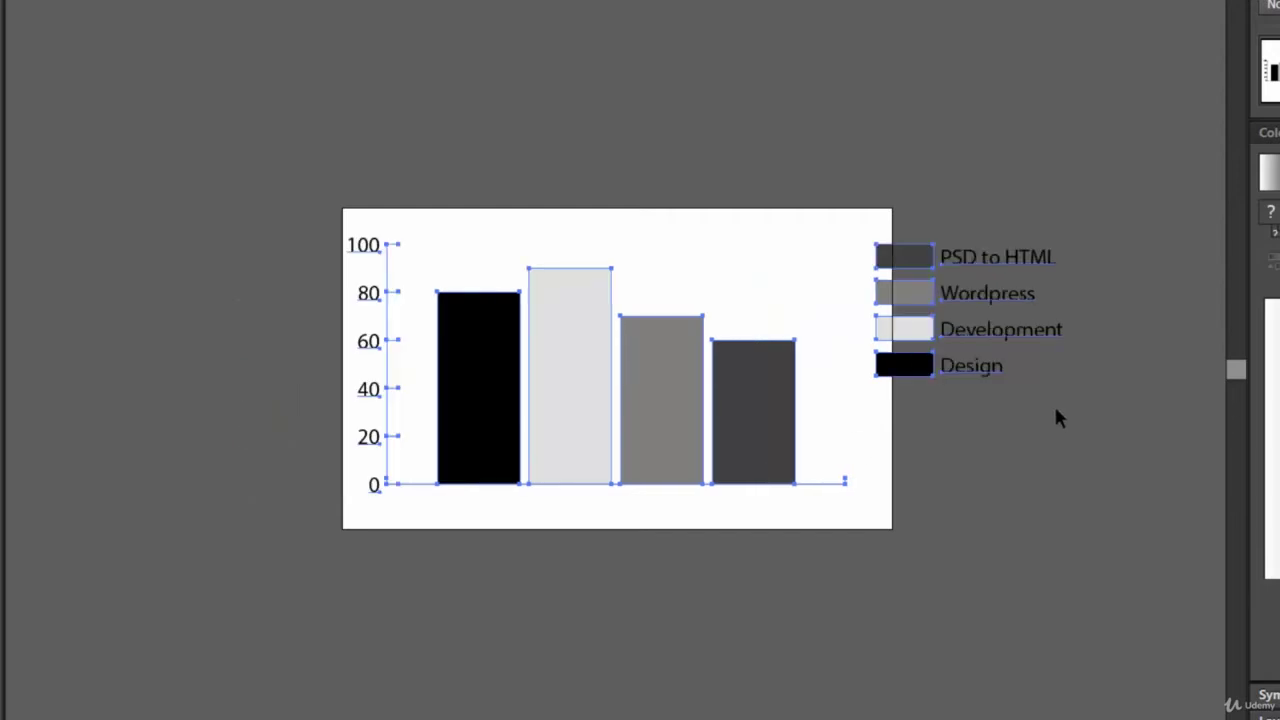
pyautogui.click(1054, 417)
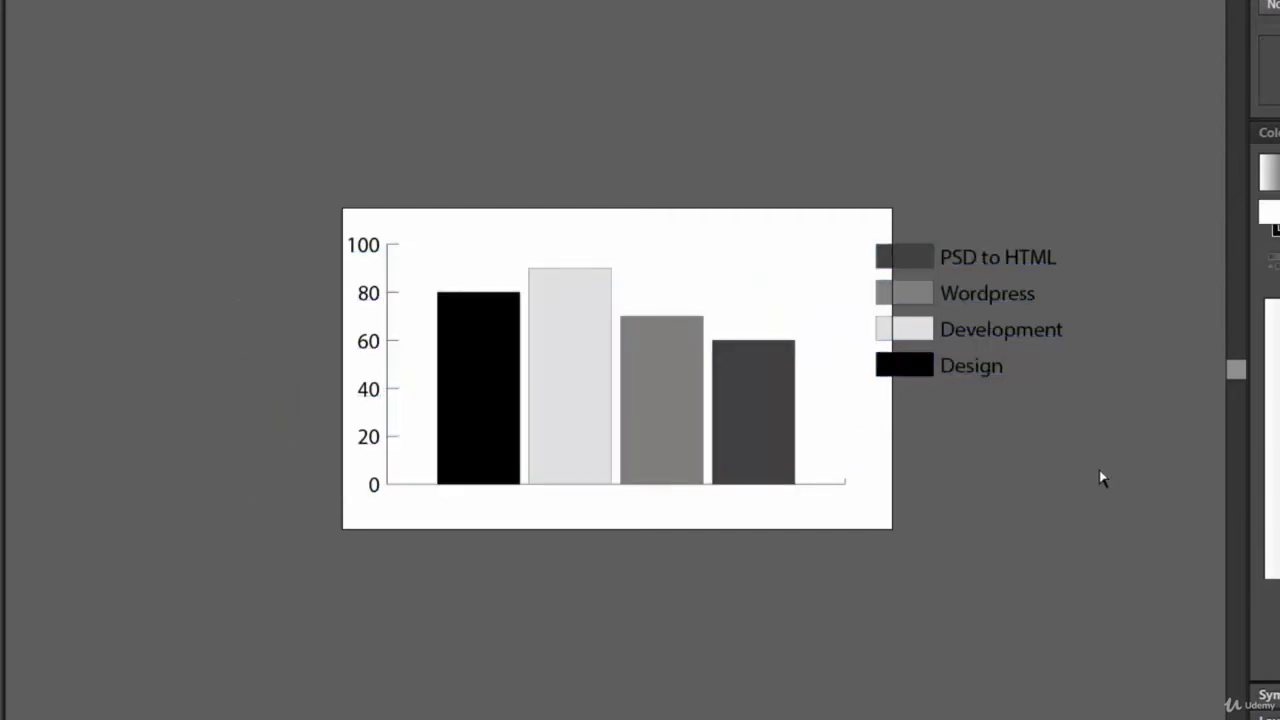
pyautogui.moveTo(885, 261); pyautogui.dragTo(714, 263)
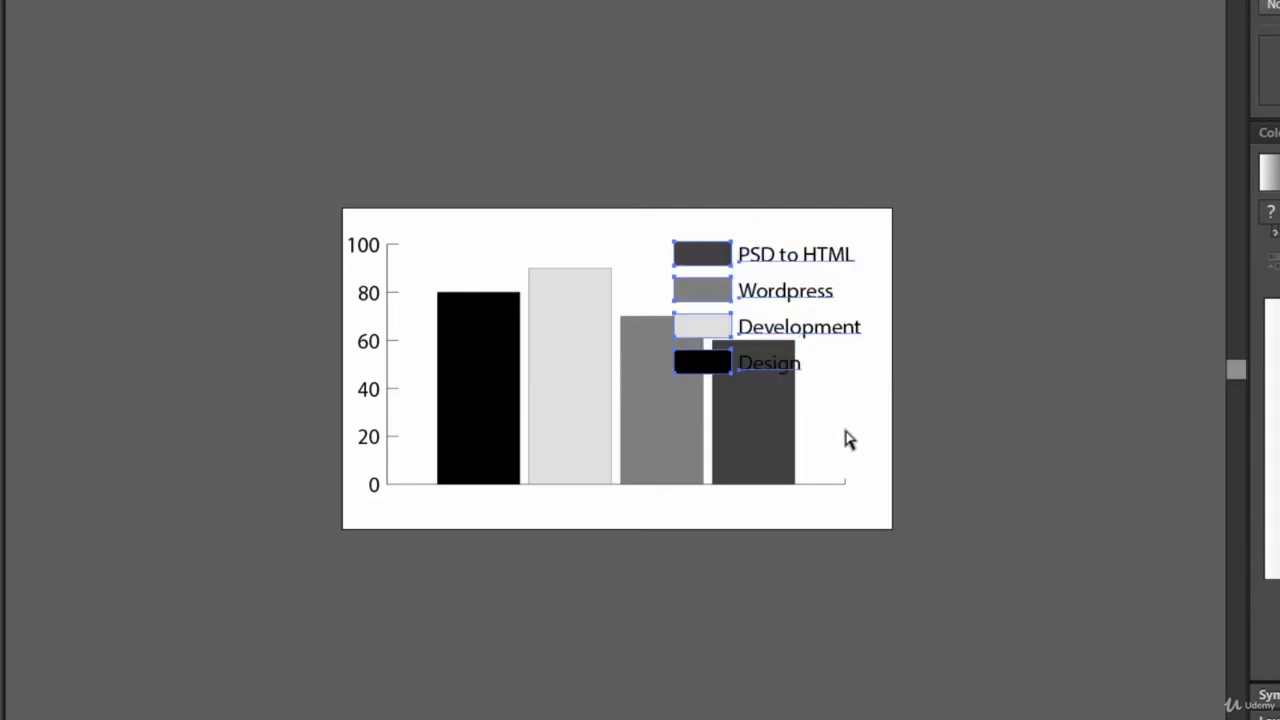
pyautogui.click(540, 409)
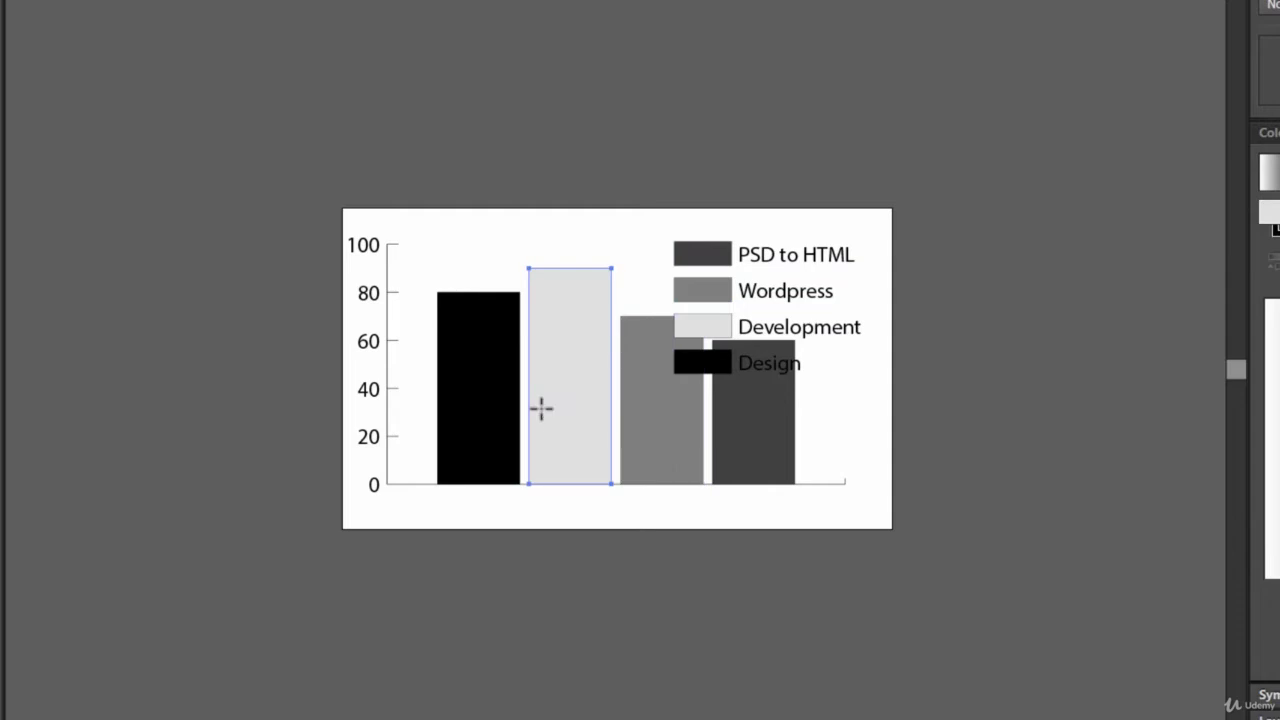
pyautogui.click(660, 436)
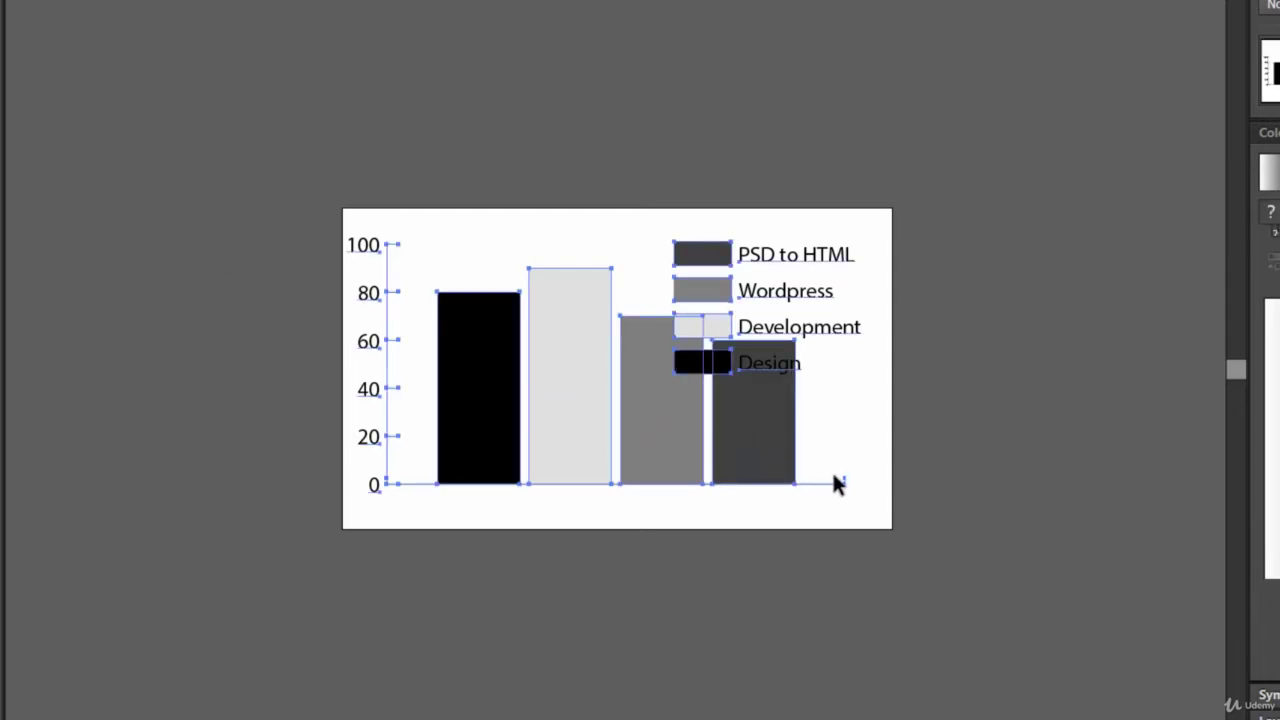
pyautogui.moveTo(845, 485); pyautogui.dragTo(814, 485)
pyautogui.click(785, 470)
pyautogui.hotkey('ctrl', 'z')
pyautogui.hotkey('ctrl', 'z')
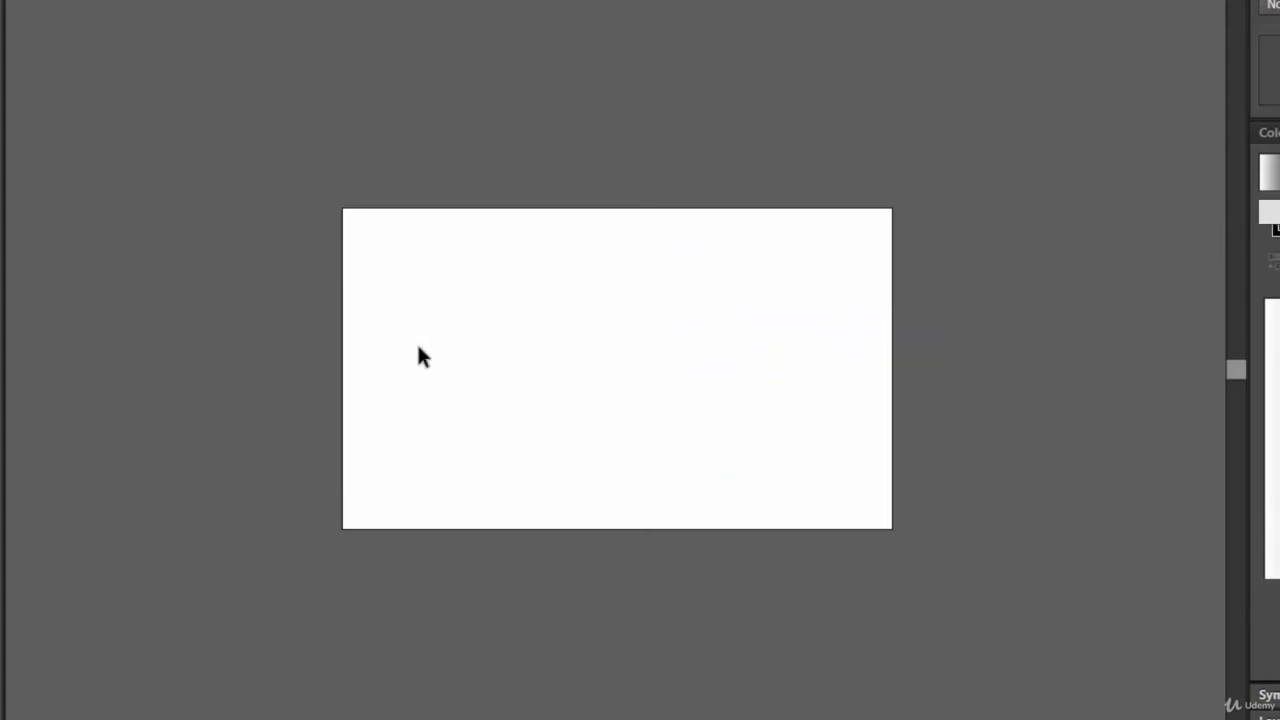
# - Draw a new column graph on the artboard with the Column Graph tool
pyautogui.hotkey('ctrl', '=')
pyautogui.hotkey('ctrl', '=')
pyautogui.hotkey('ctrl', '-')
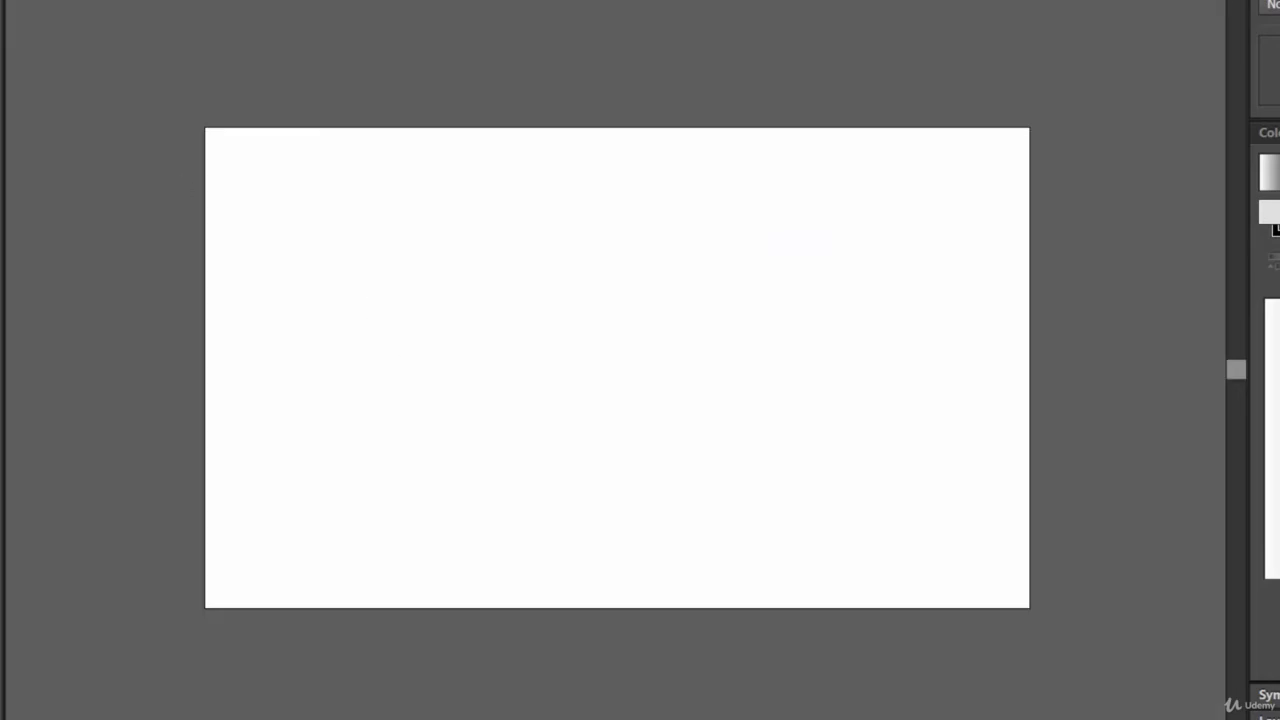
pyautogui.click(8, 348)
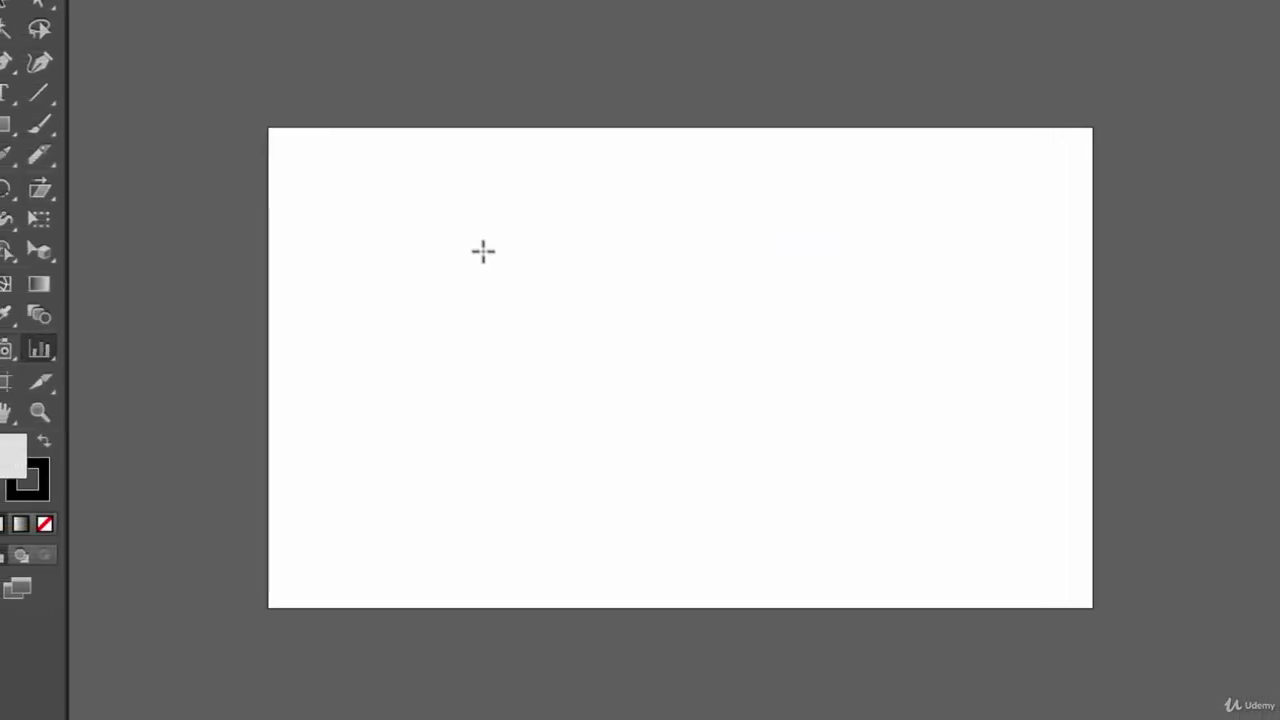
pyautogui.moveTo(440, 230); pyautogui.dragTo(912, 452)
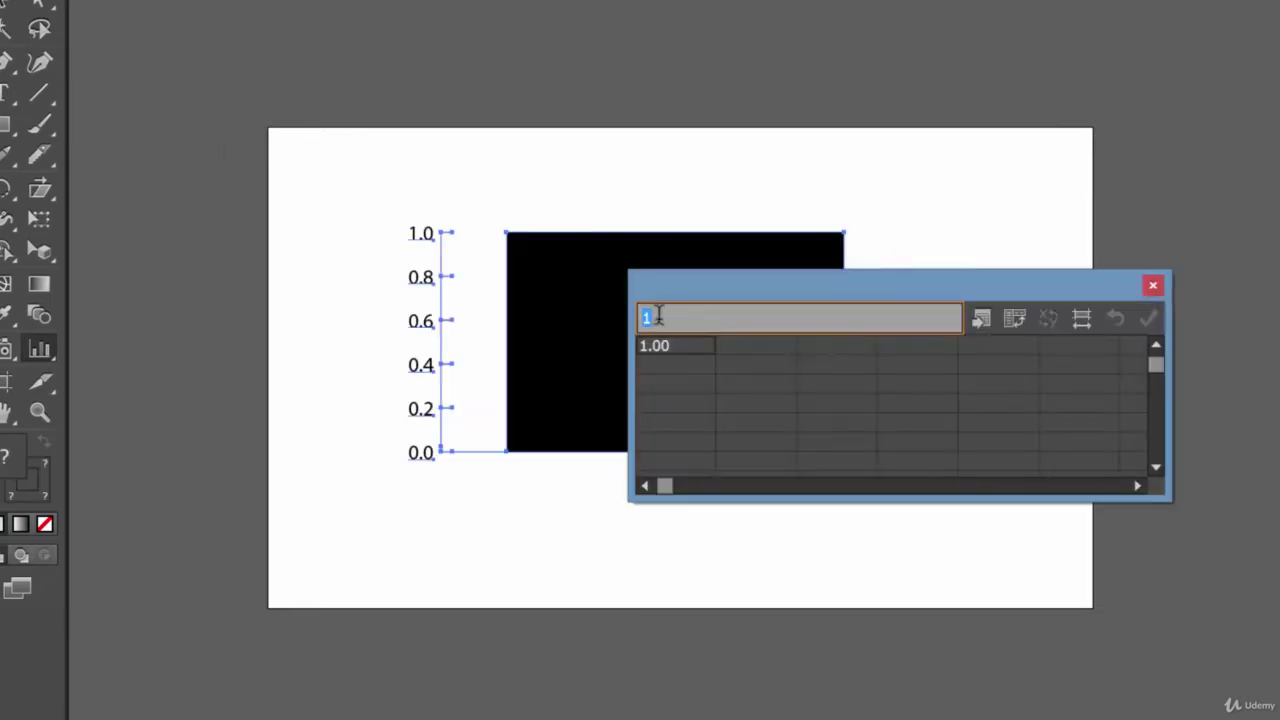
# - Enter the categories Design, Development, Wordpress and PSD to HTML in the data sheet
pyautogui.press('BackSpace')
pyautogui.write('Design')
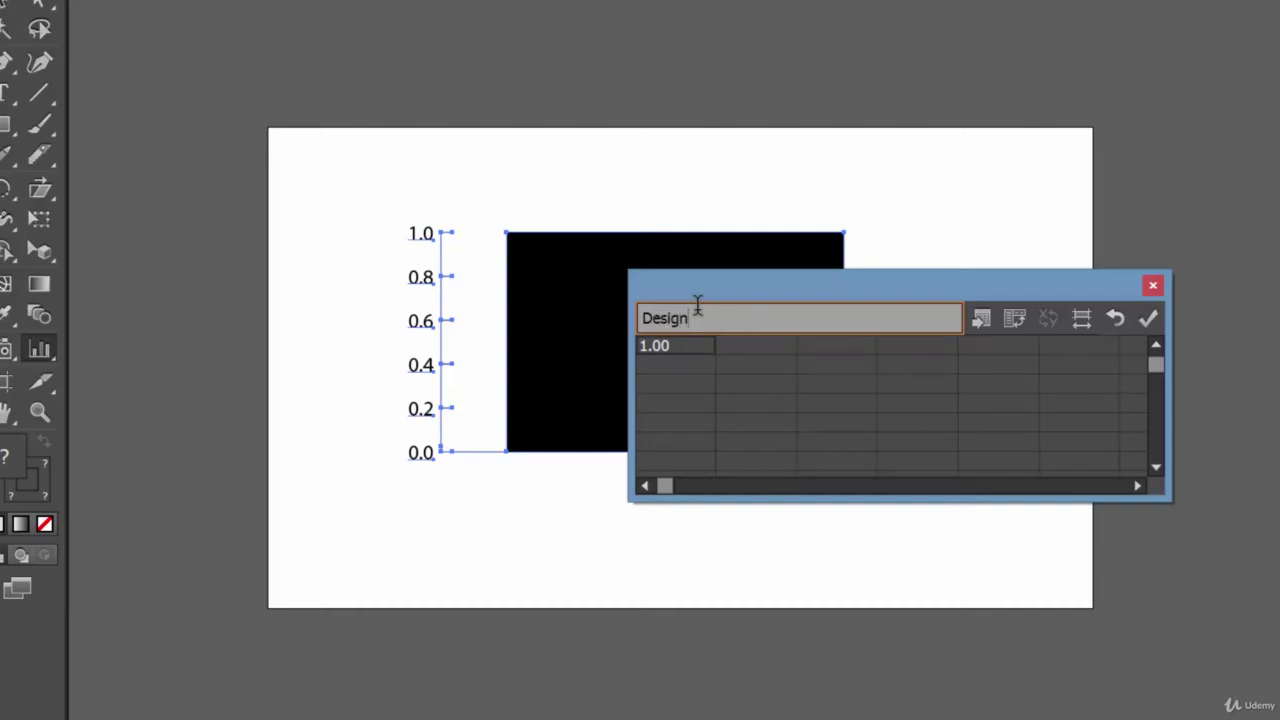
pyautogui.press('Return')
pyautogui.write('Dev')
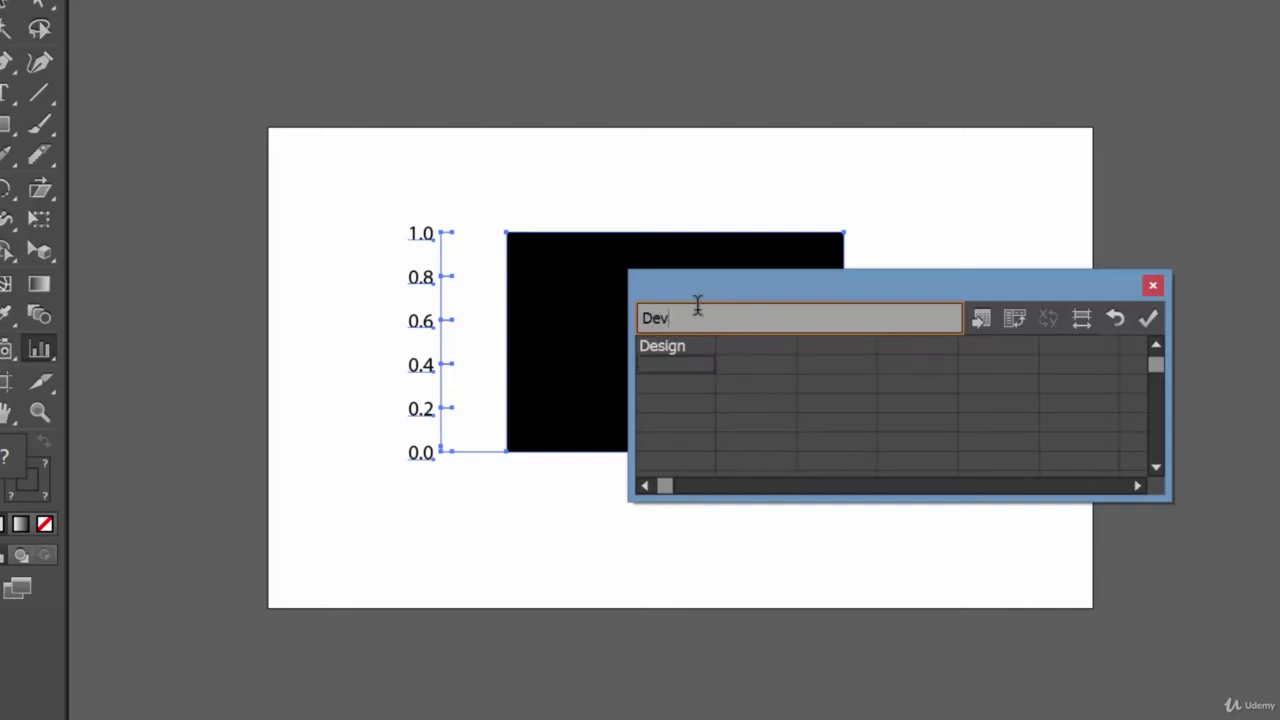
pyautogui.write('elopment')
pyautogui.press('Return')
pyautogui.write('W')
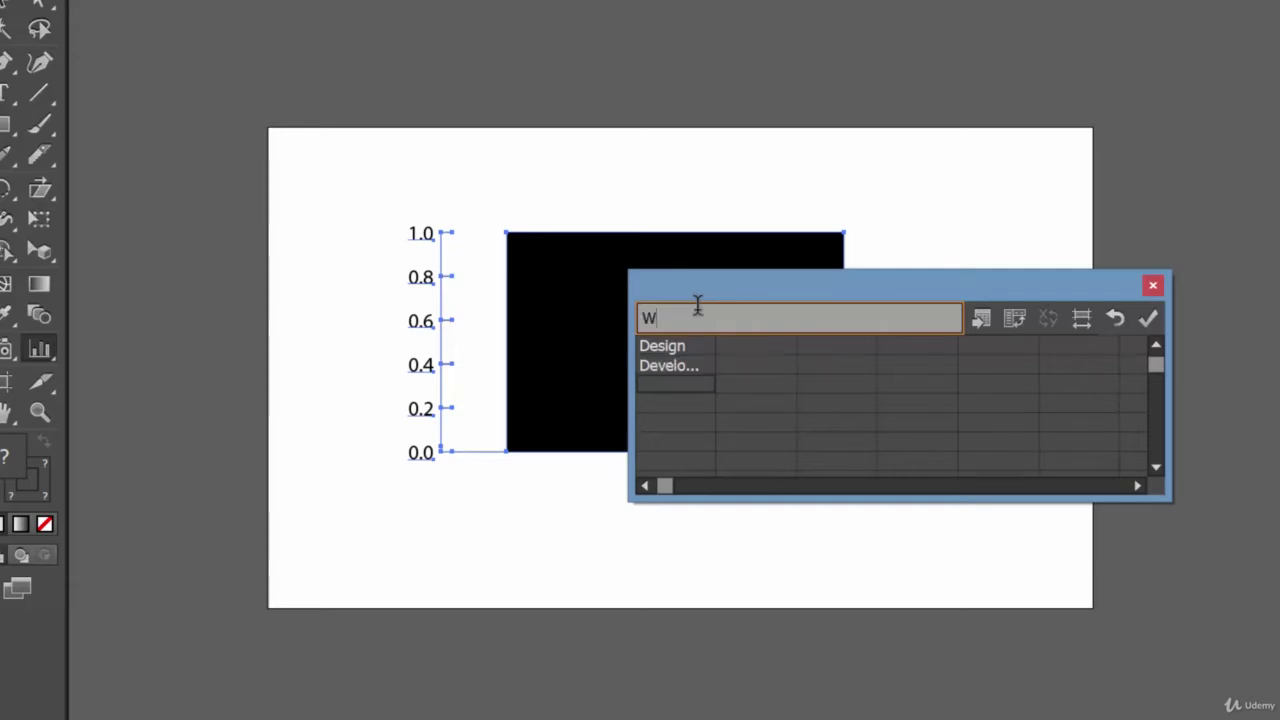
pyautogui.write('ordpress')
pyautogui.press('Return')
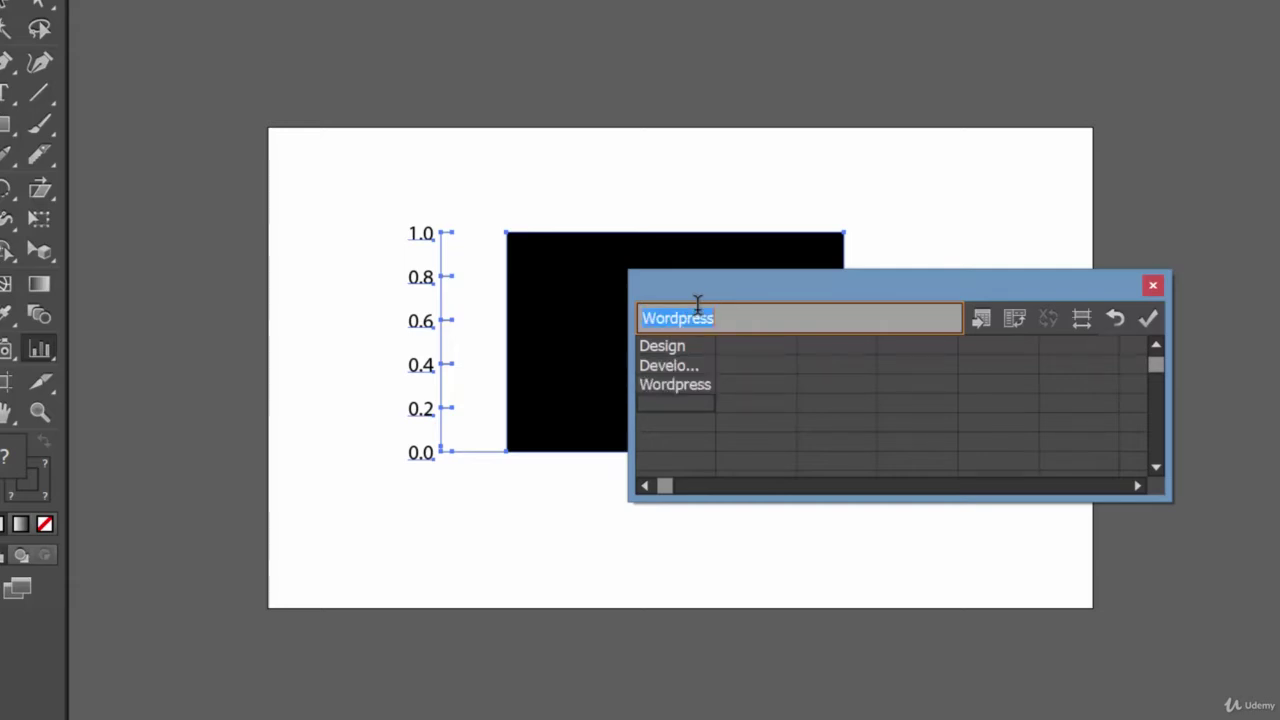
pyautogui.write('PSD to')
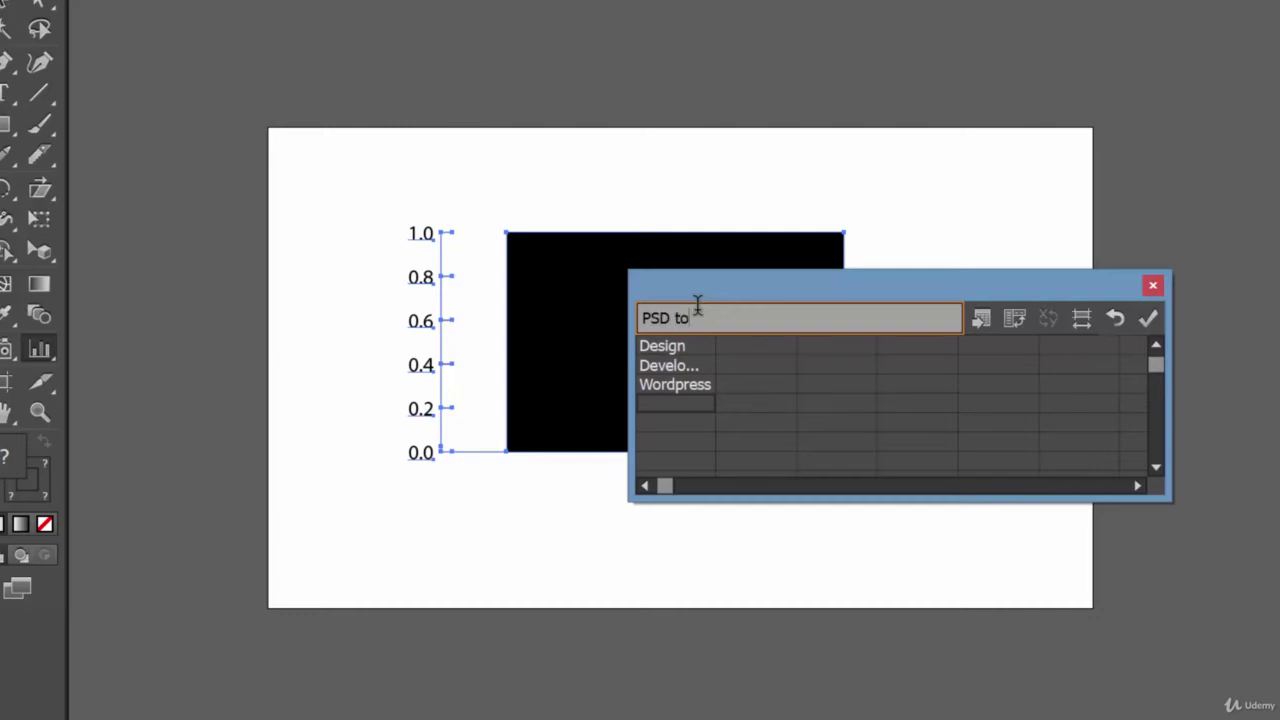
pyautogui.write(' HTML')
pyautogui.press('Return')
# - Enter the values 90, 80, 70 and 90, apply them, and move the data window aside
pyautogui.click(758, 346)
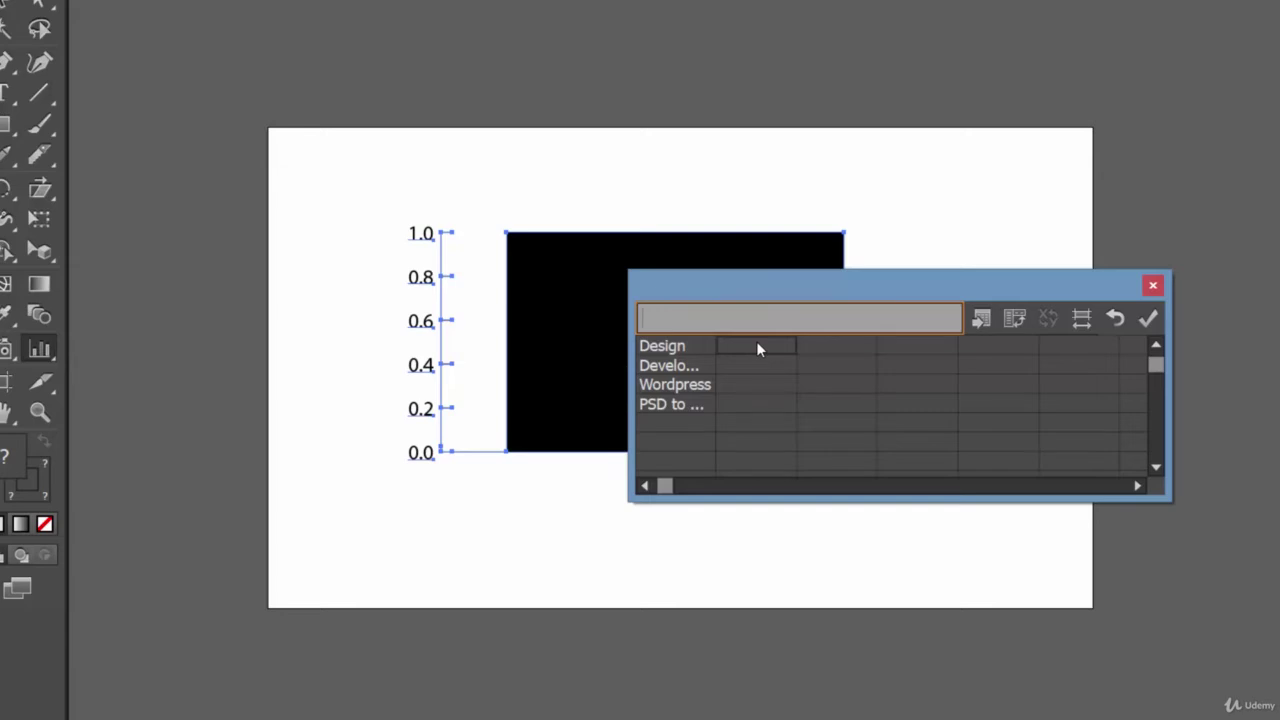
pyautogui.write('90')
pyautogui.press('Return')
pyautogui.write('80')
pyautogui.press('Return')
pyautogui.write('70')
pyautogui.press('Return')
pyautogui.write('90')
pyautogui.press('Return')
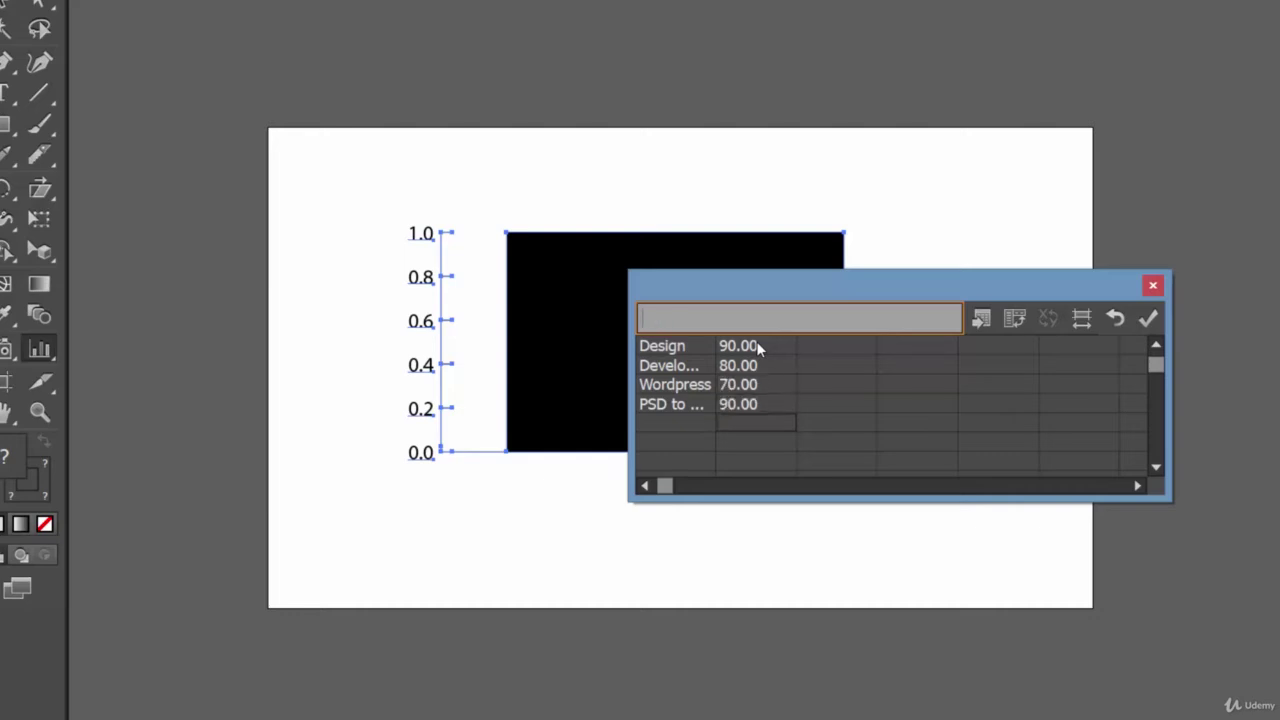
pyautogui.click(1149, 319)
pyautogui.moveTo(903, 289); pyautogui.dragTo(1247, 205)
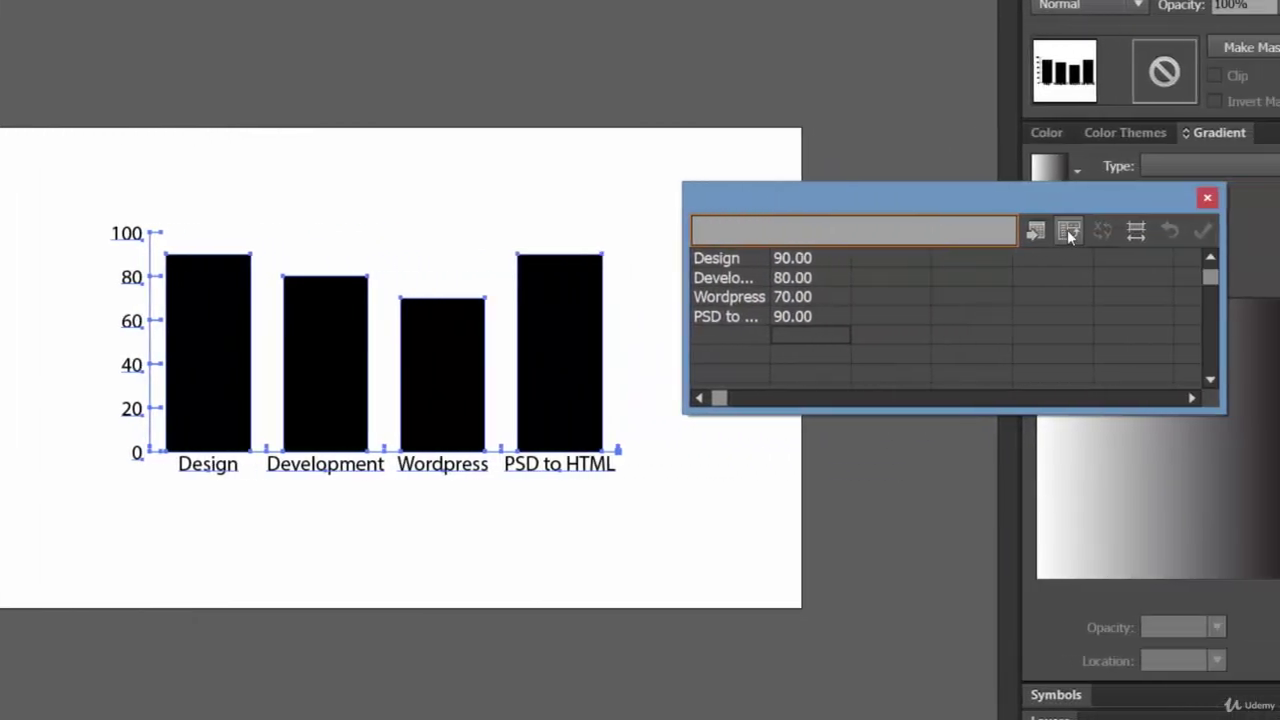
# - Transpose the data table's rows and columns and apply it to the graph
pyautogui.click(1068, 231)
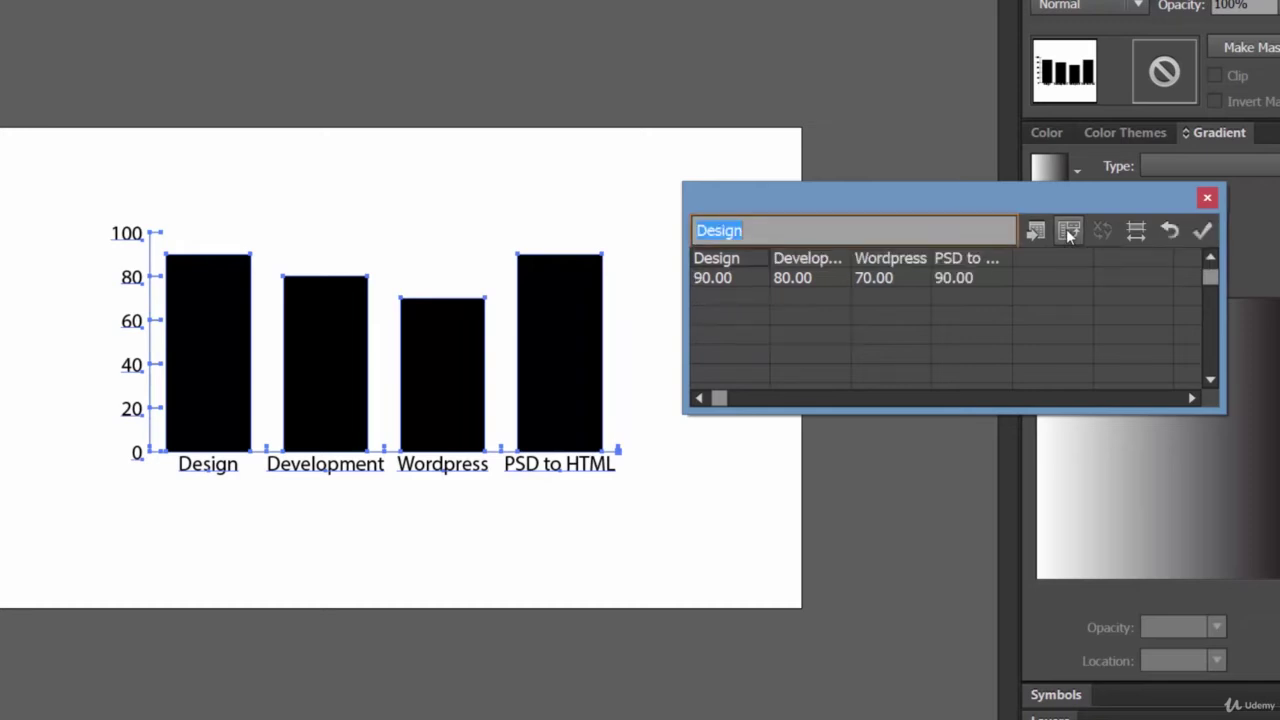
pyautogui.click(1202, 231)
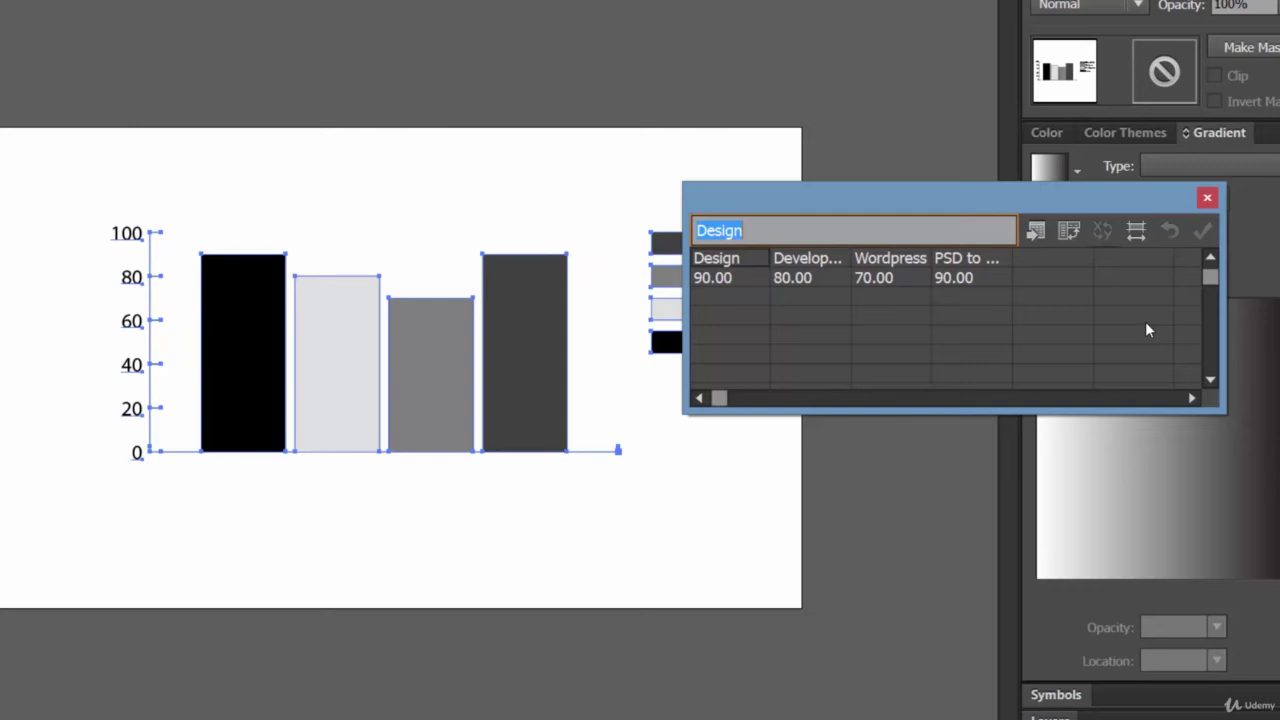
pyautogui.moveTo(792, 192); pyautogui.dragTo(962, 172)
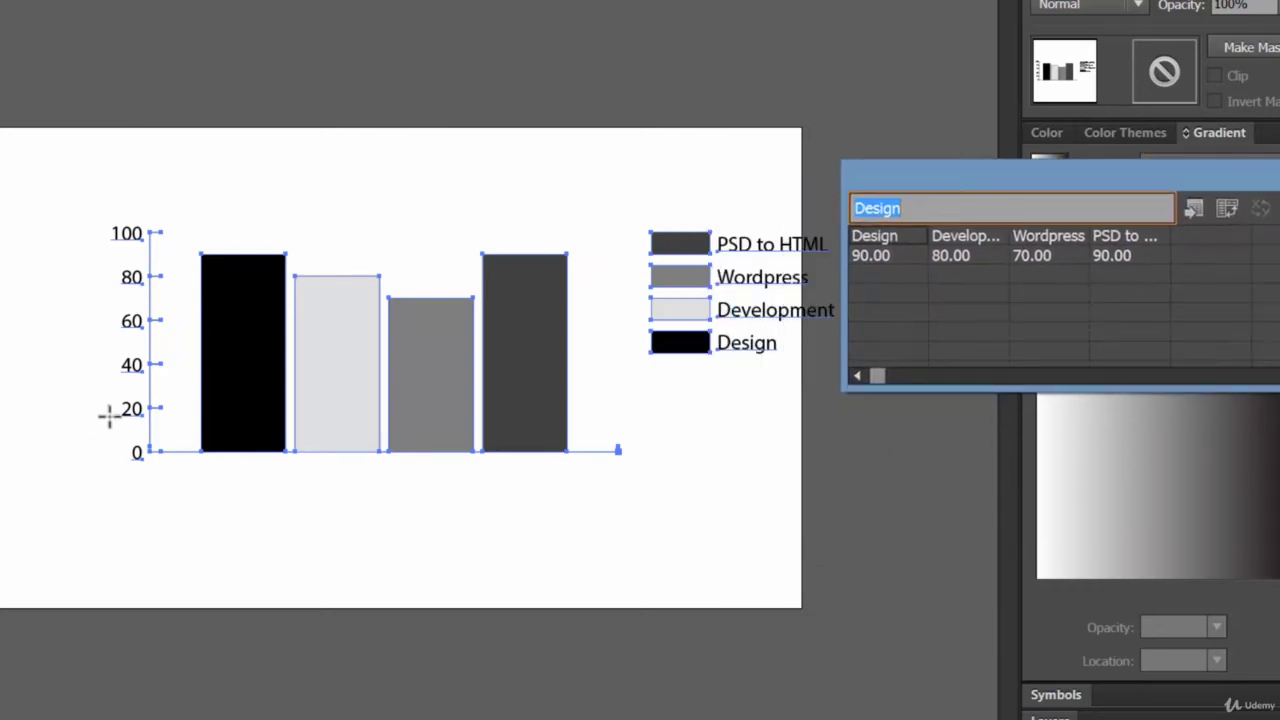
# - Shift the chart left on the artboard and close the graph data window
pyautogui.click(251, 320)
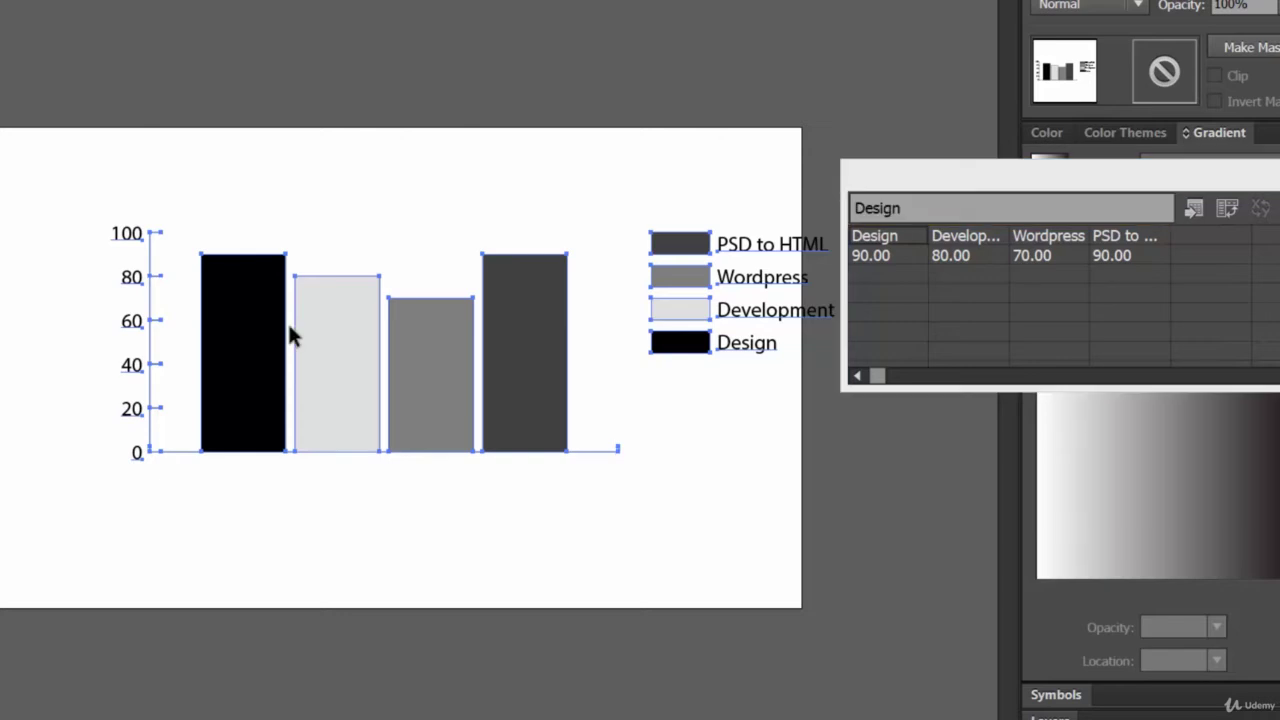
pyautogui.moveTo(260, 311); pyautogui.dragTo(166, 307)
pyautogui.click(852, 230)
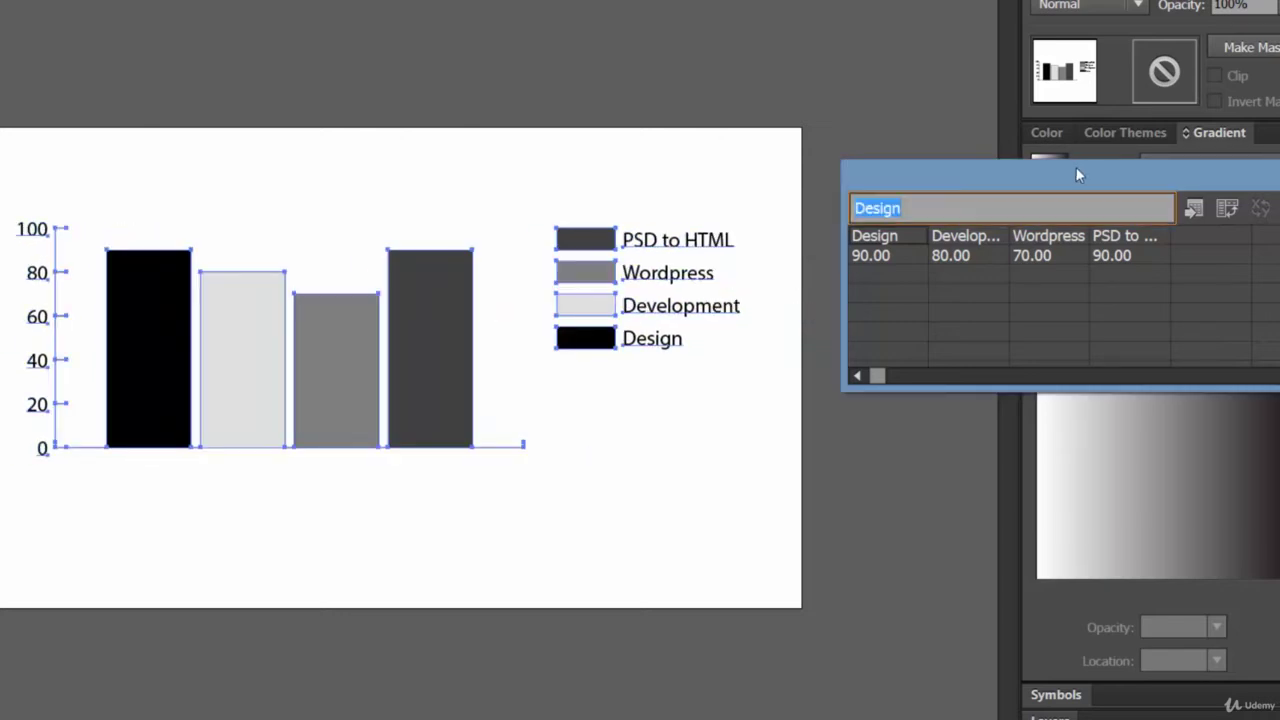
pyautogui.moveTo(1080, 167); pyautogui.dragTo(674, 86)
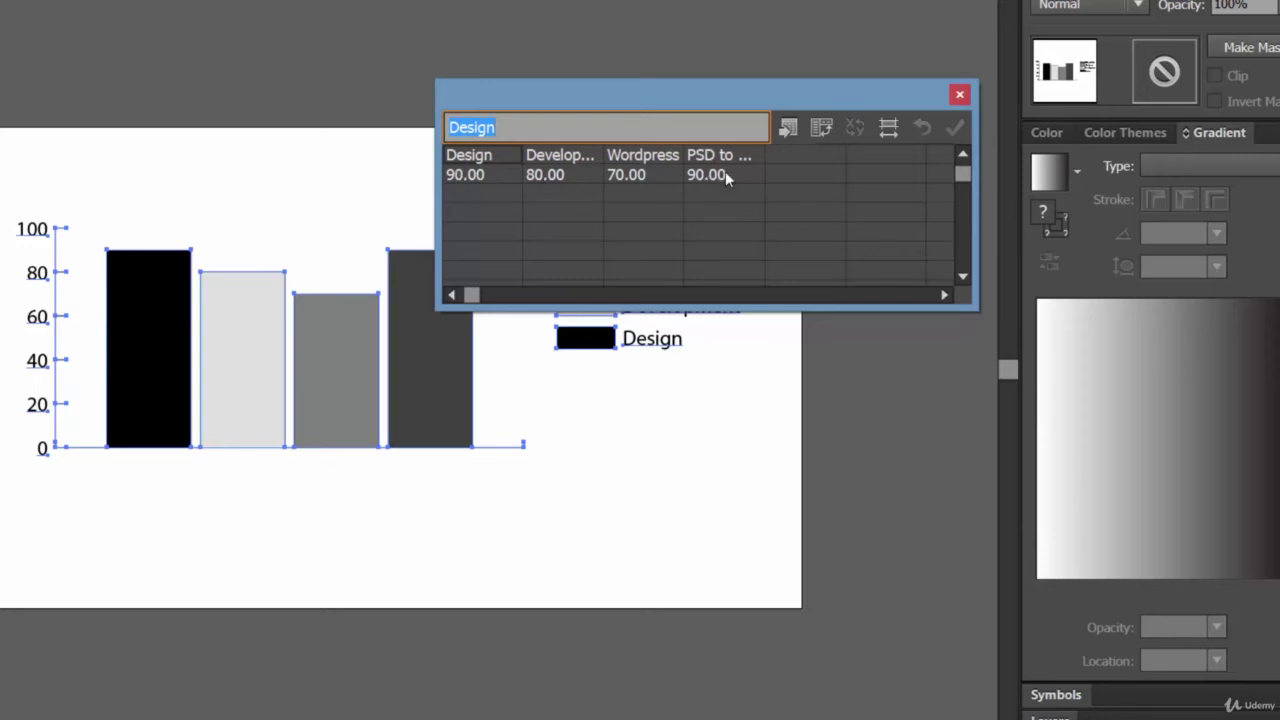
pyautogui.moveTo(664, 101); pyautogui.dragTo(775, 91)
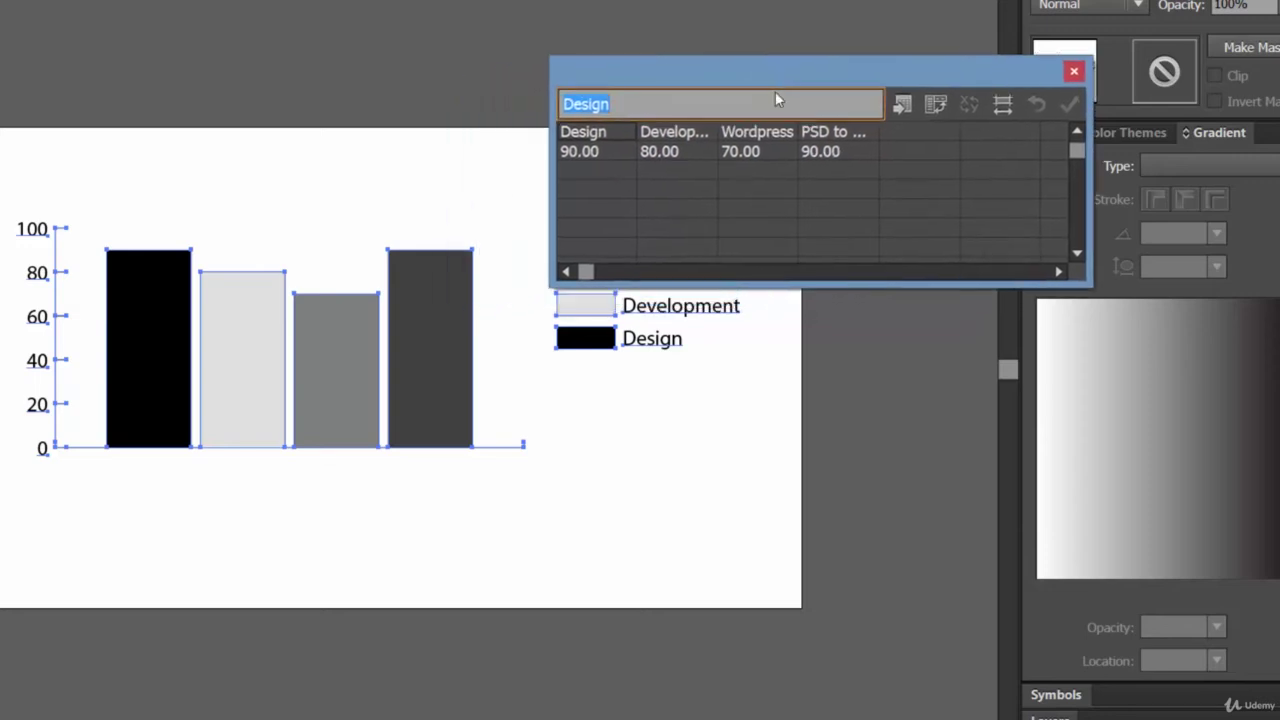
pyautogui.click(1075, 72)
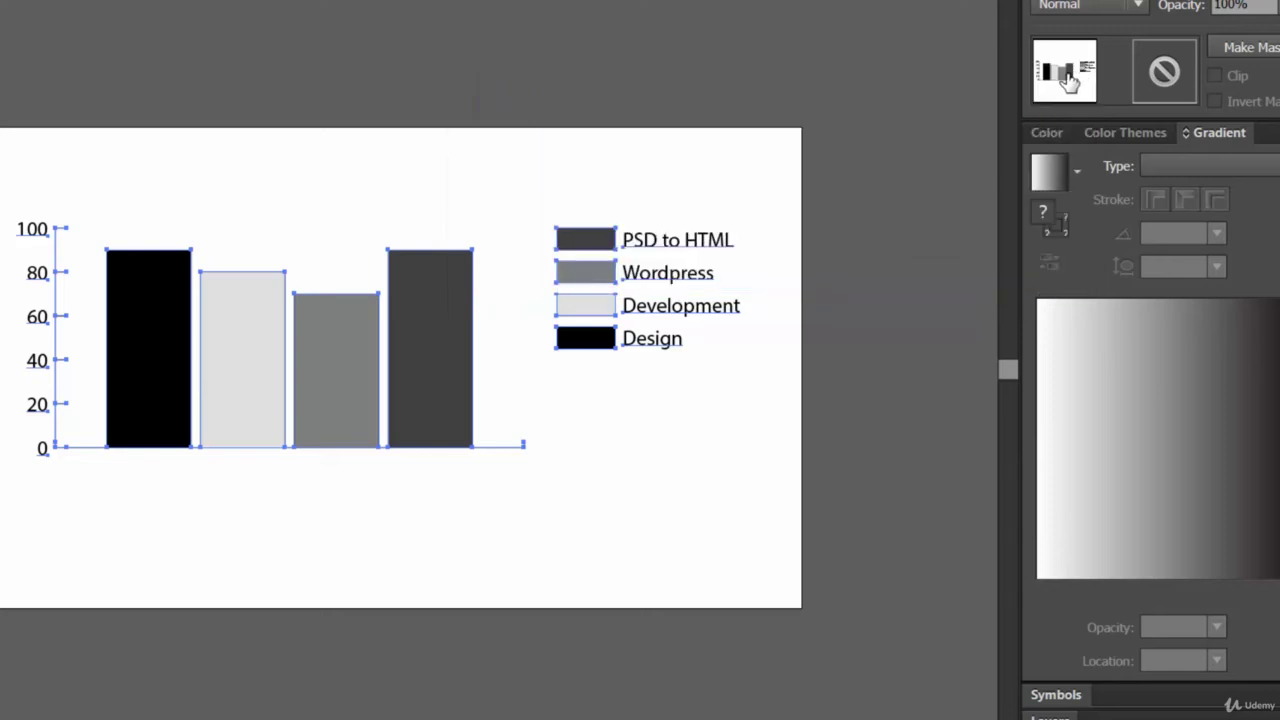
# - In the graph's Type settings, try Stacked Column, then switch to Pie and confirm
pyautogui.rightClick(250, 359)
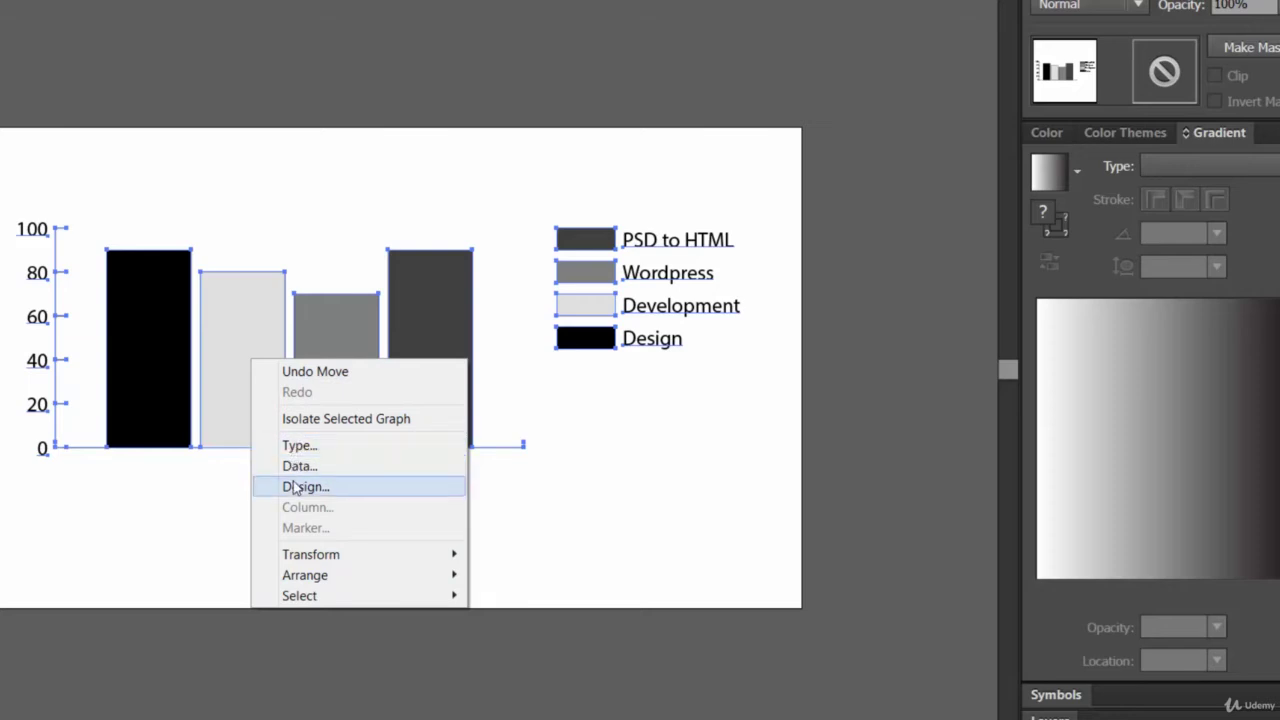
pyautogui.click(298, 445)
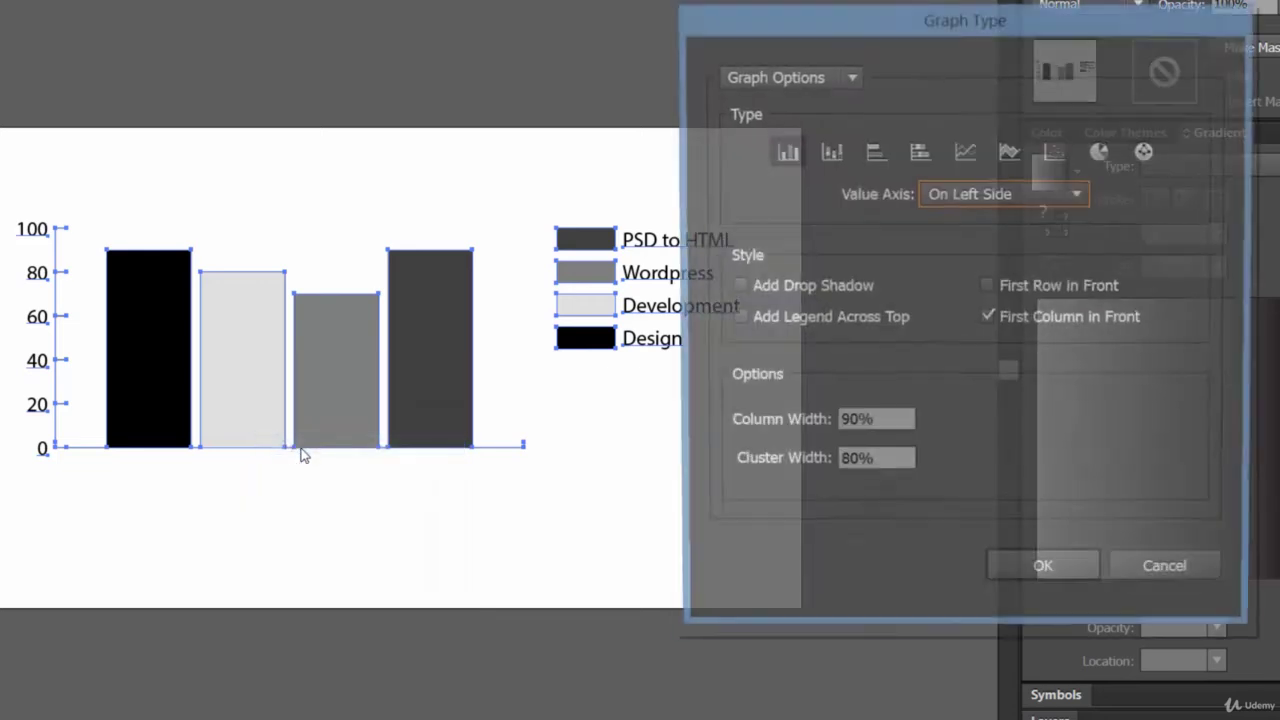
pyautogui.moveTo(949, 22); pyautogui.dragTo(1034, 22)
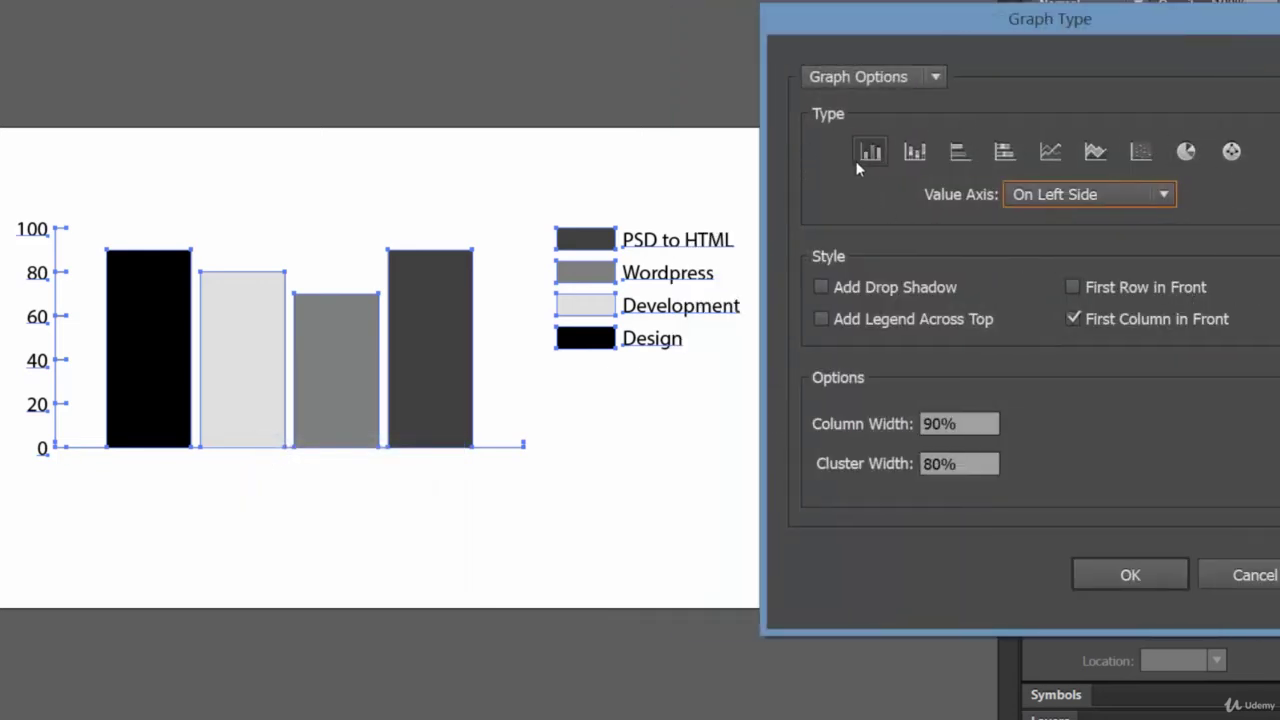
pyautogui.click(912, 155)
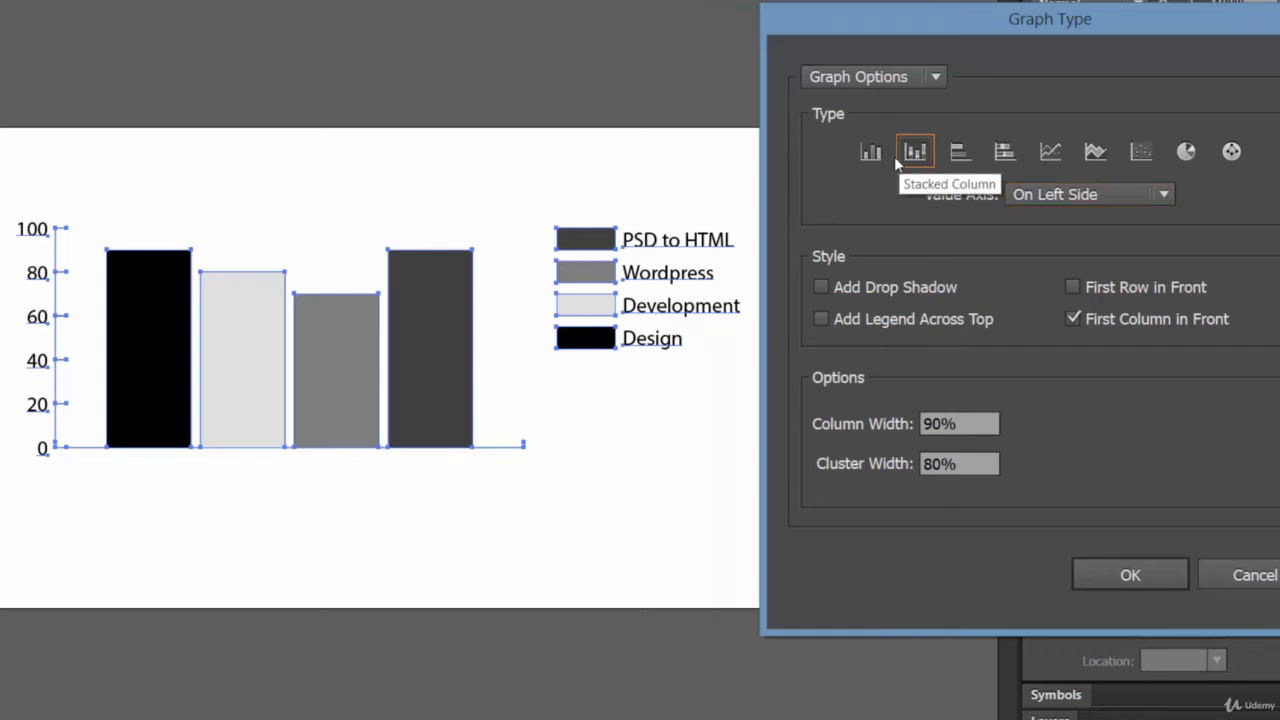
pyautogui.click(869, 154)
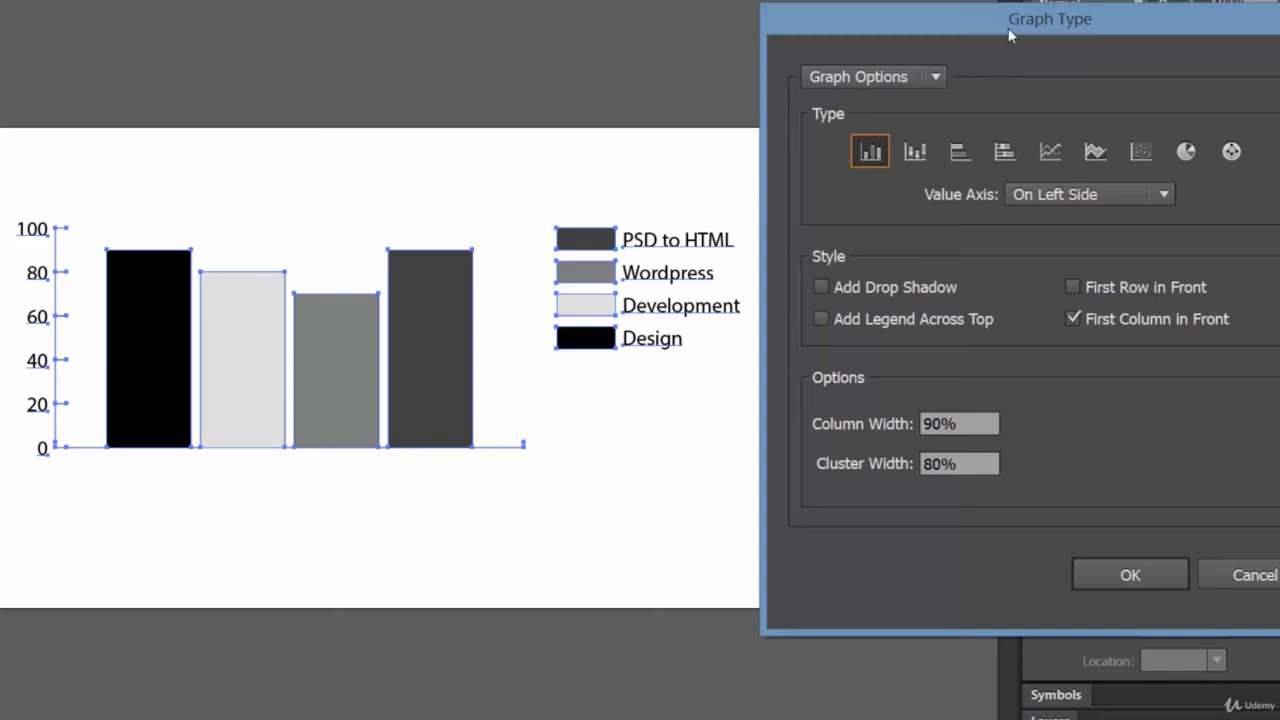
pyautogui.moveTo(1008, 34); pyautogui.dragTo(896, 33)
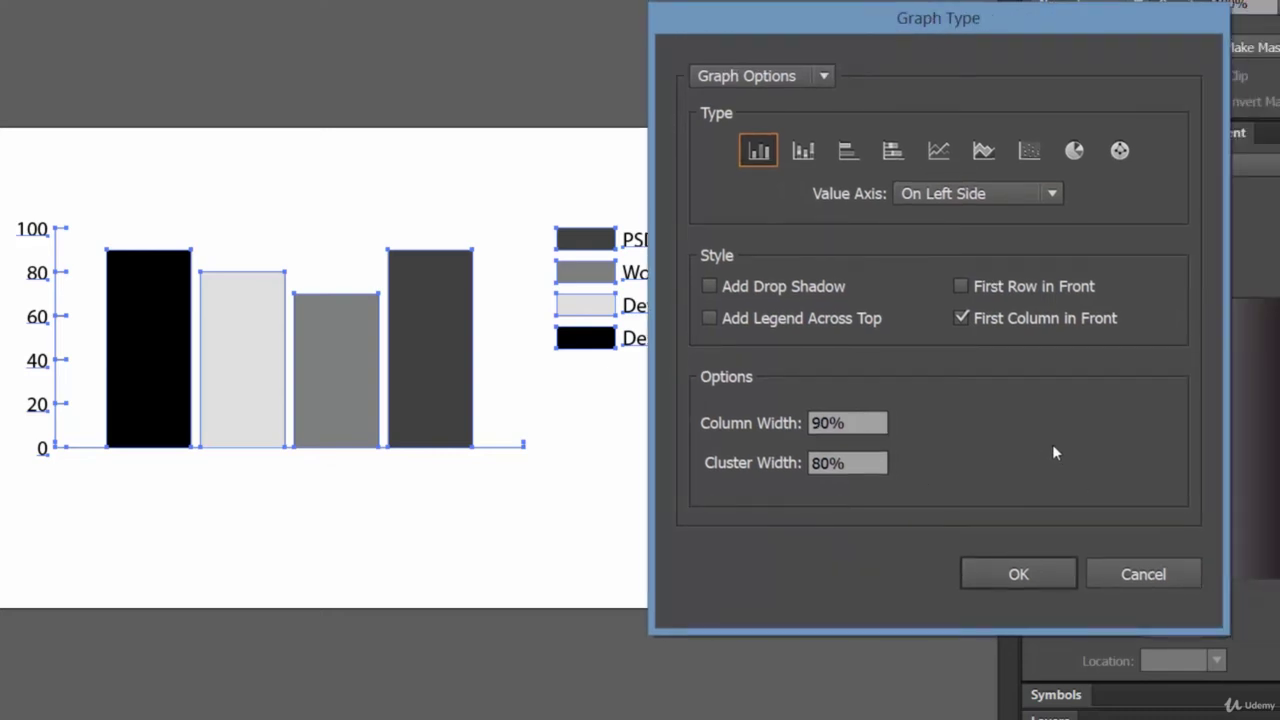
pyautogui.click(1076, 152)
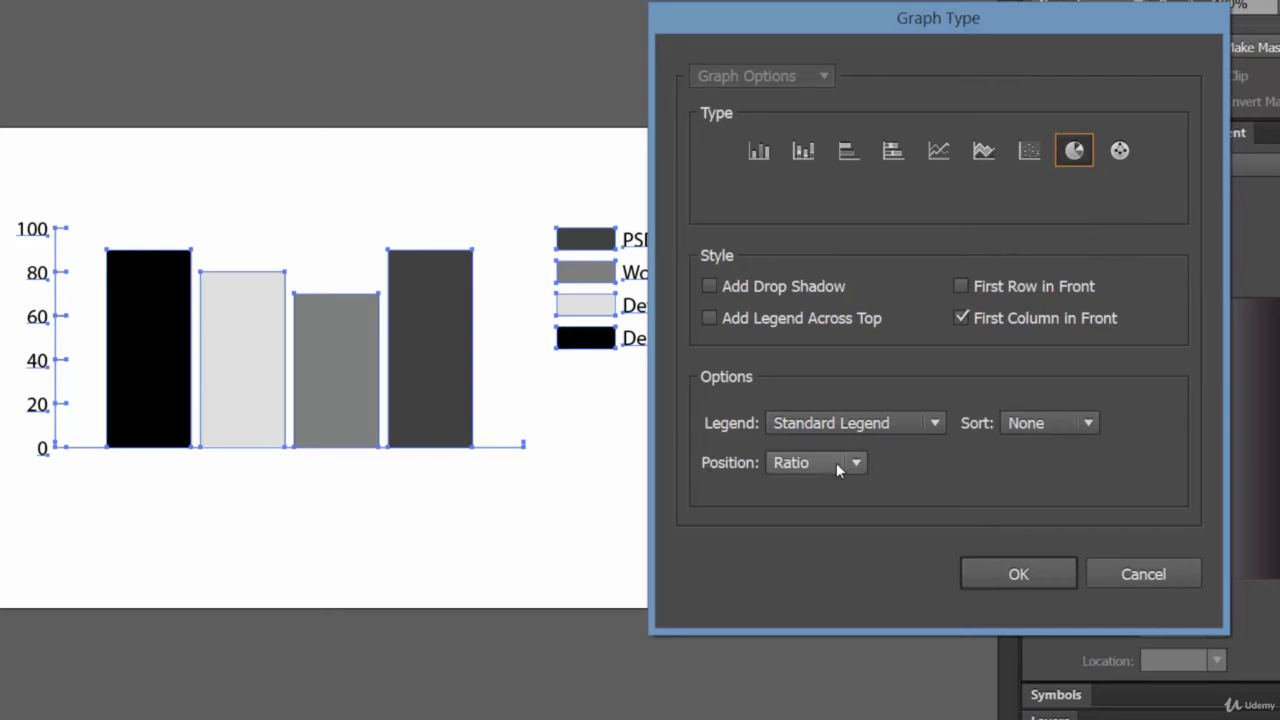
pyautogui.click(1034, 572)
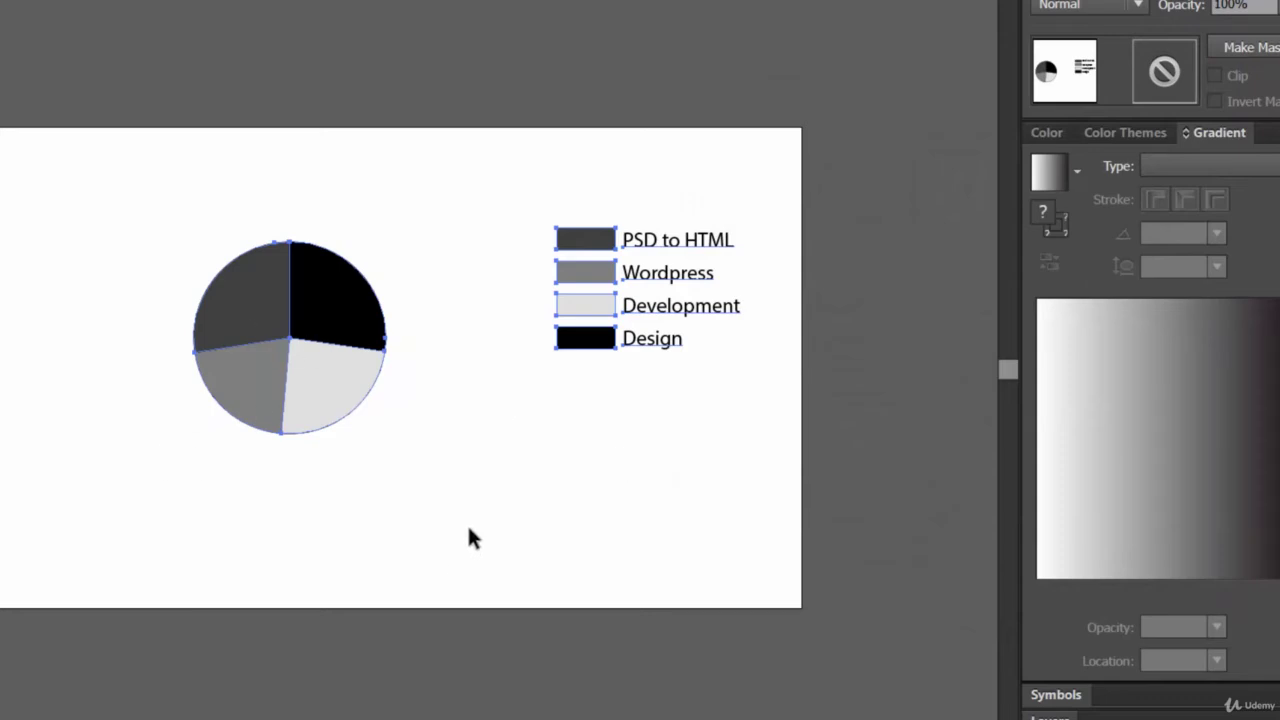
# - Set the pie graph's Legend option to Legends in Wedges so category names appear inside the slices
pyautogui.rightClick(228, 289)
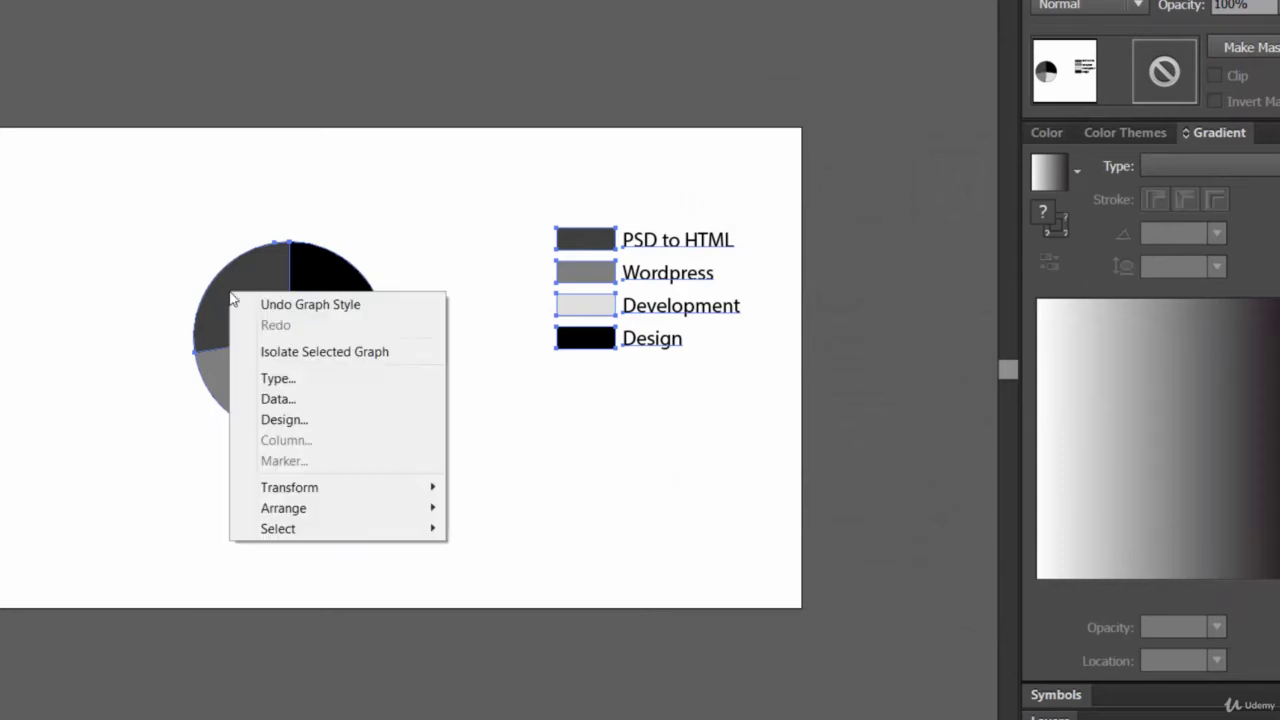
pyautogui.click(278, 378)
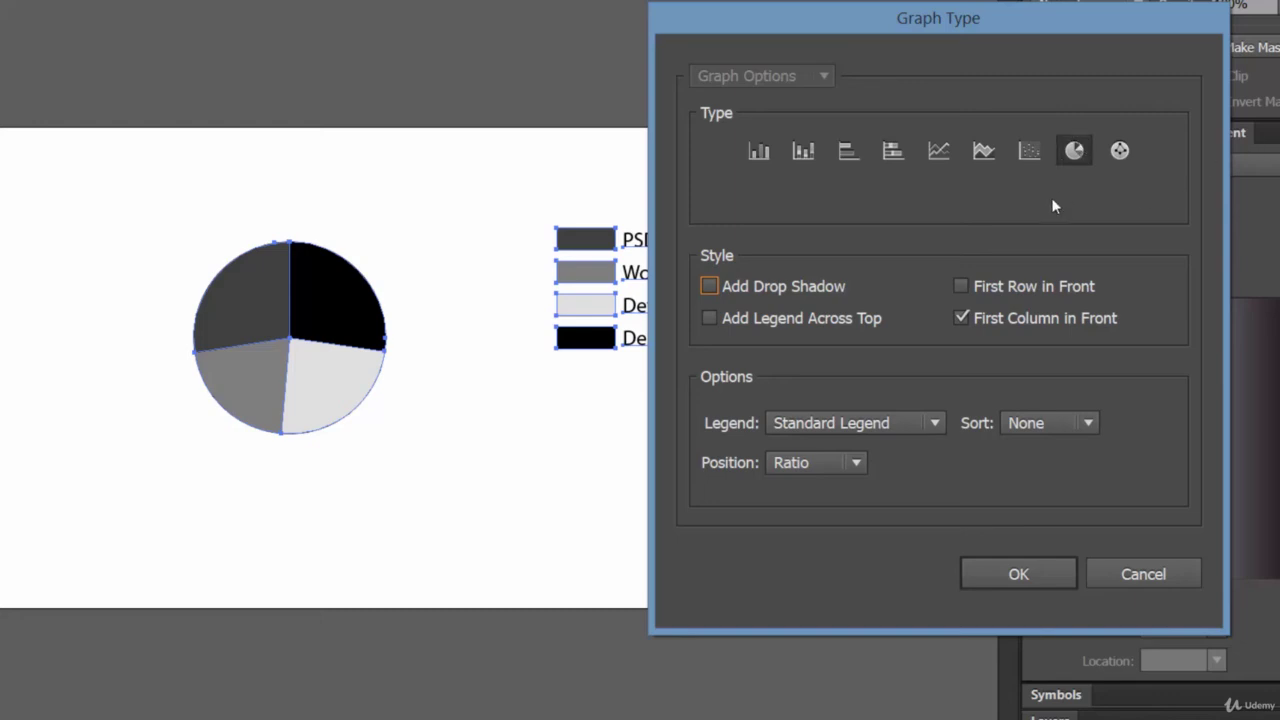
pyautogui.moveTo(882, 54); pyautogui.dragTo(1087, 117)
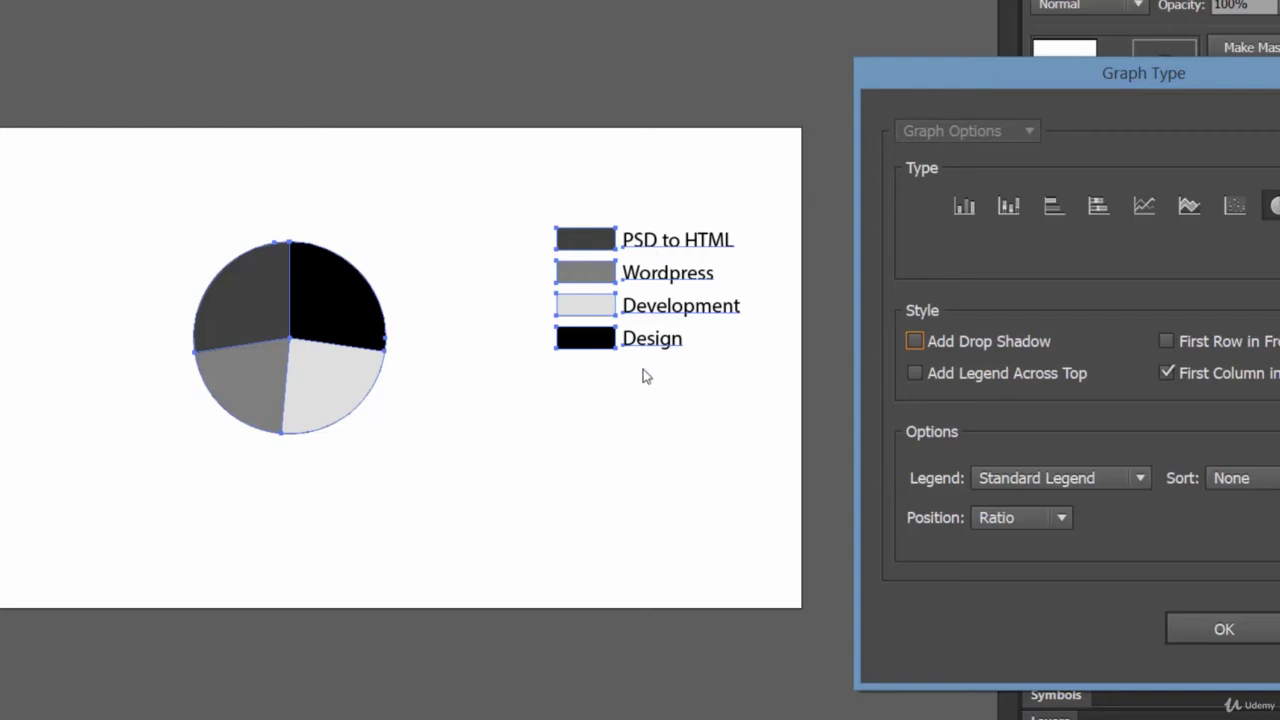
pyautogui.moveTo(922, 101); pyautogui.dragTo(627, 4)
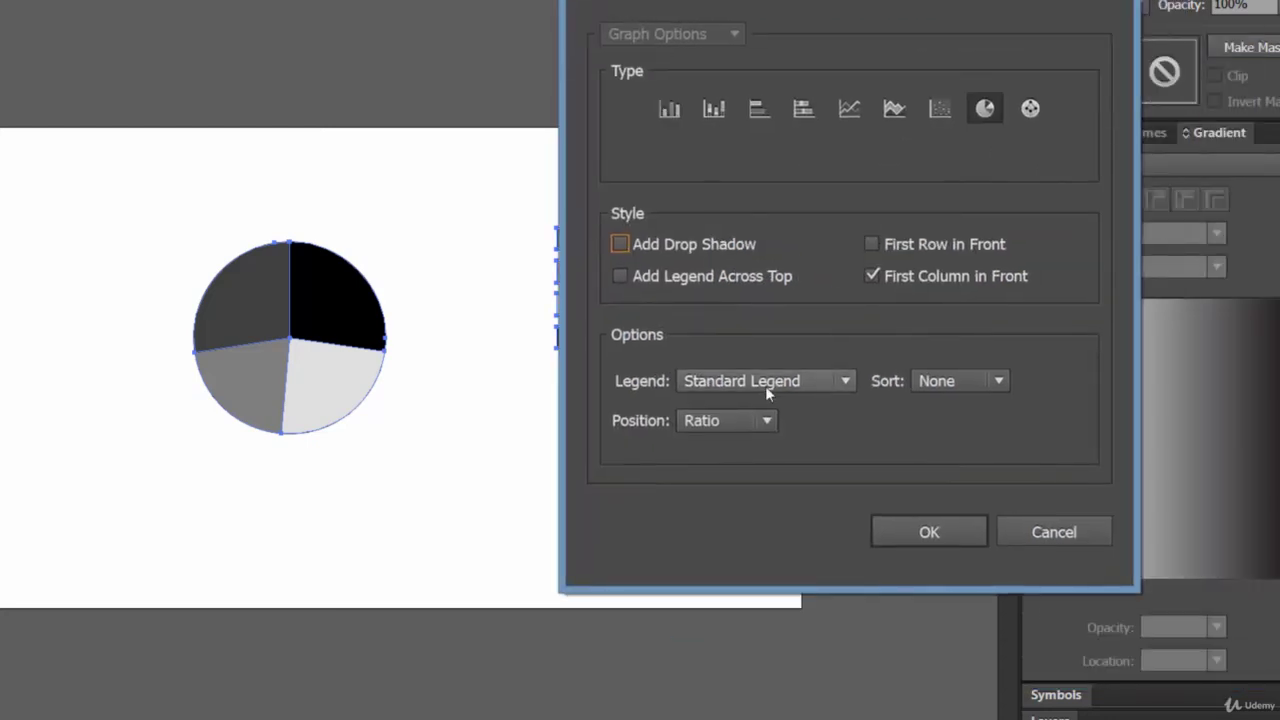
pyautogui.click(805, 386)
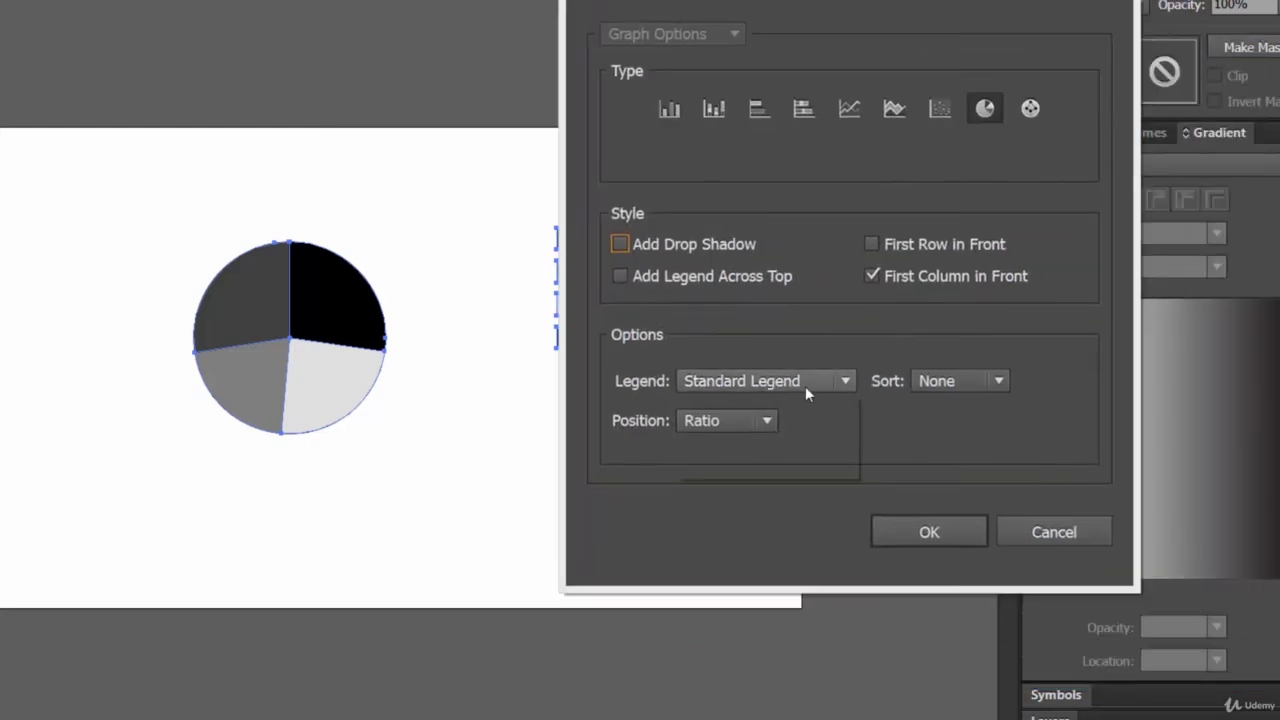
pyautogui.click(767, 467)
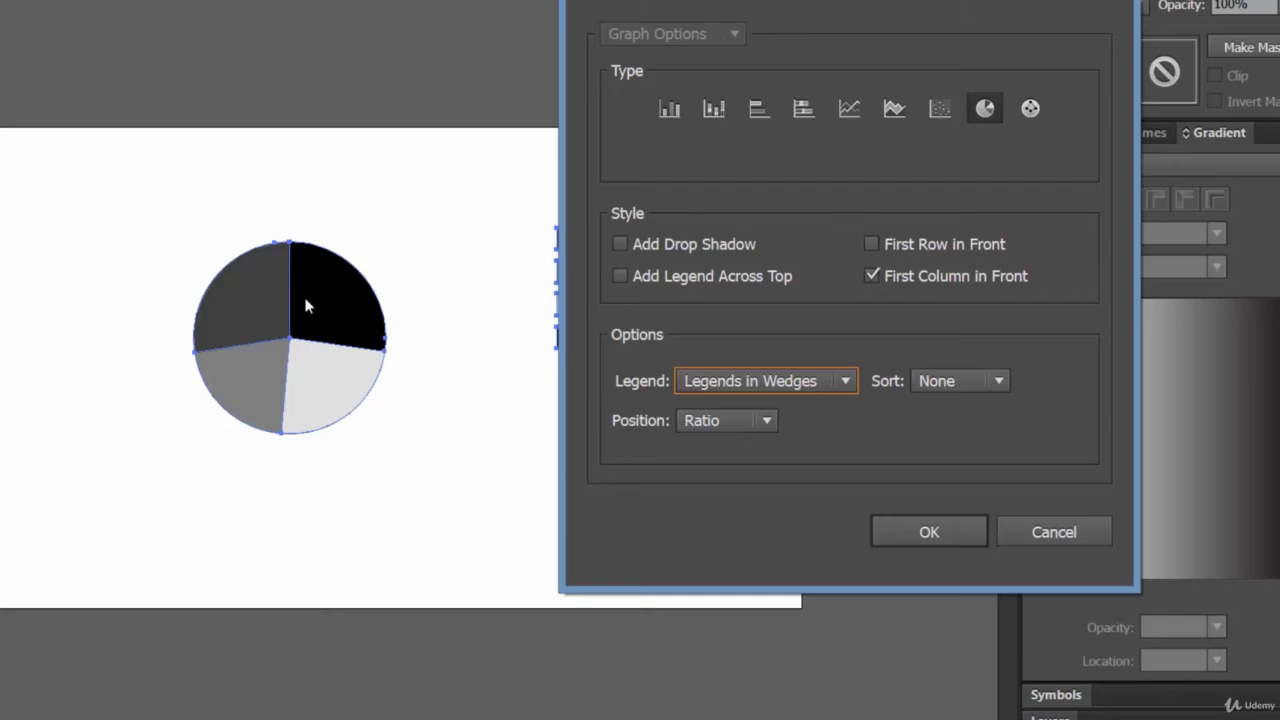
pyautogui.click(960, 526)
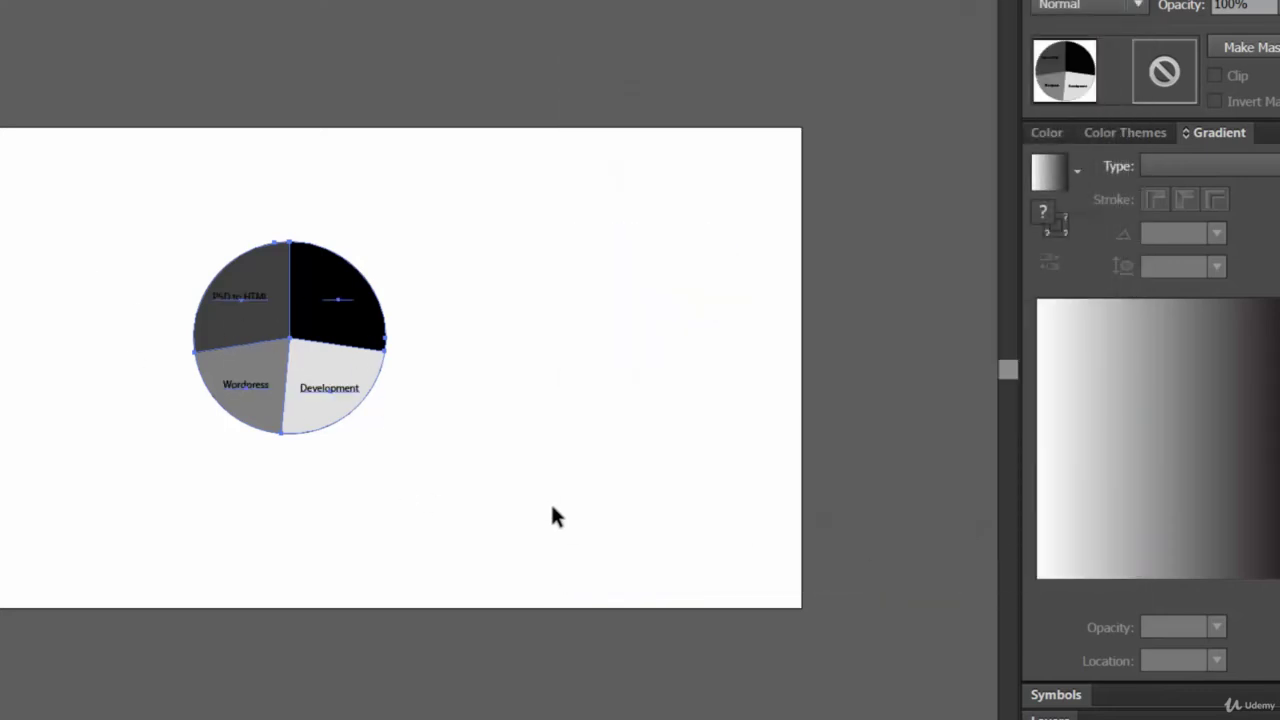
pyautogui.click(545, 508)
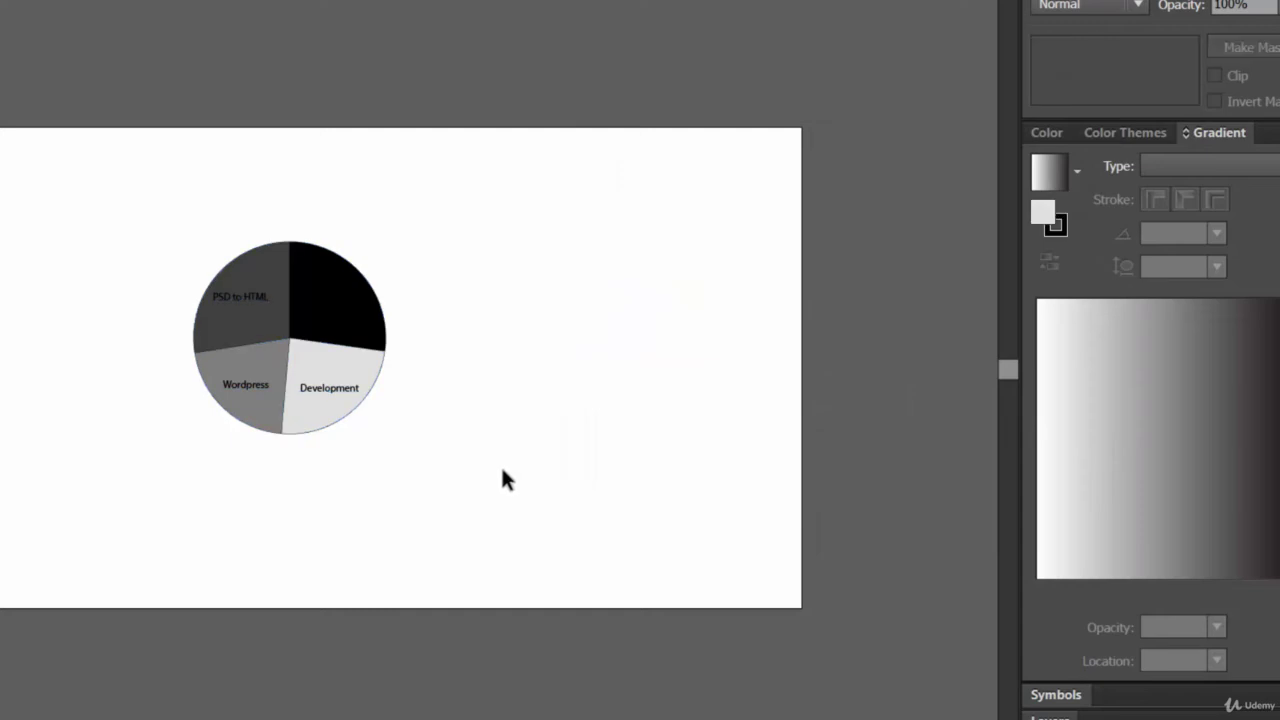
pyautogui.click(334, 307)
pyautogui.click(517, 387)
pyautogui.hotkey('ctrl', '+')
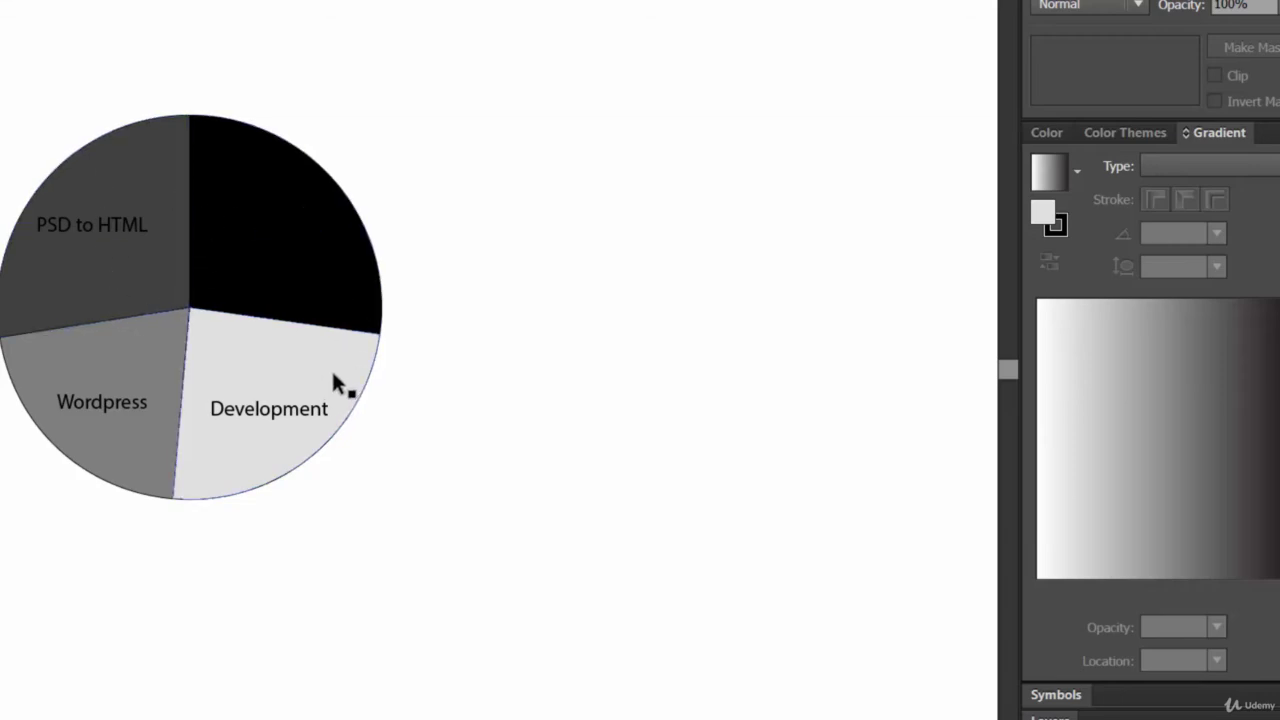
pyautogui.click(116, 232)
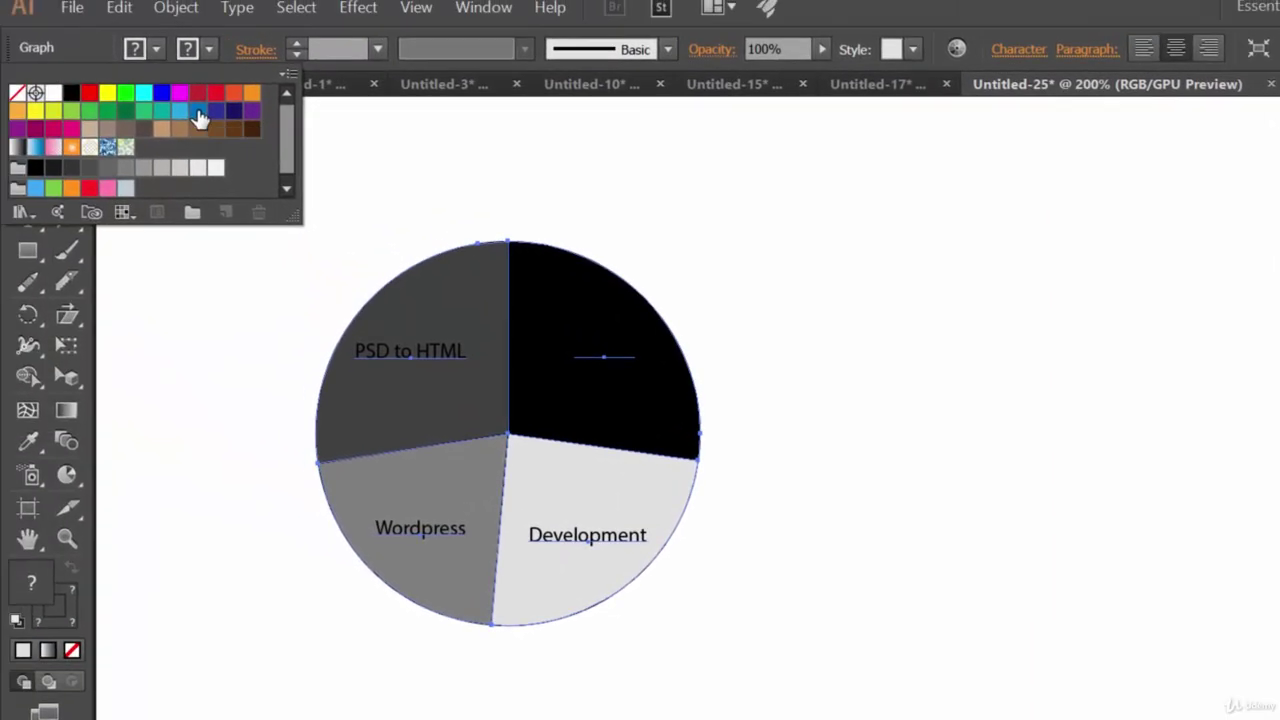
pyautogui.click(198, 110)
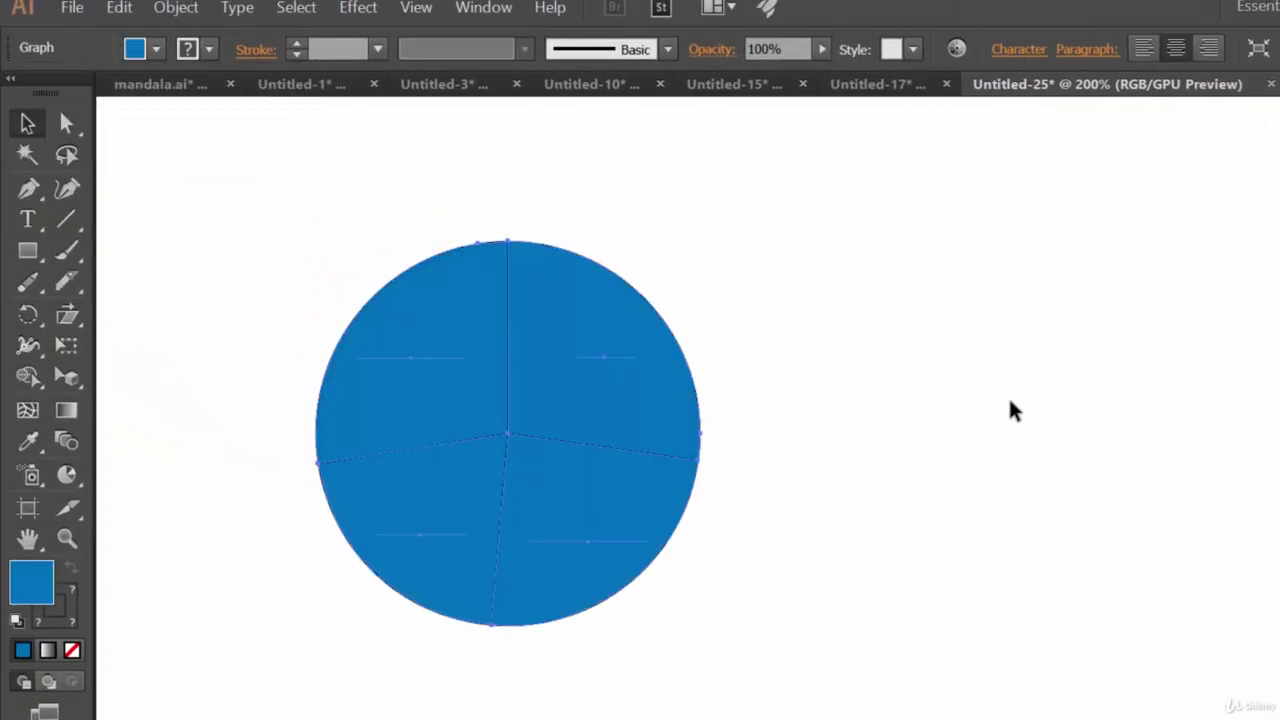
pyautogui.hotkey('ctrl', 'z')
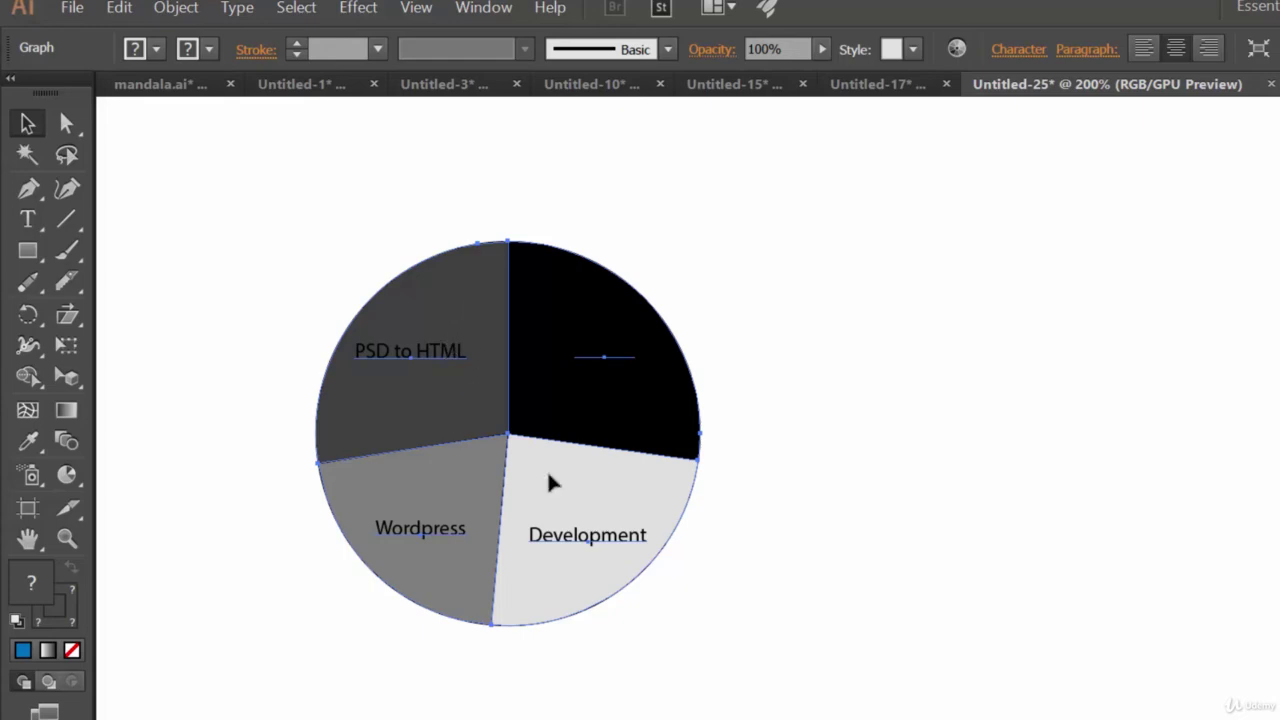
# - Switch the pie graph to the Area graph type and zoom out to fit the artboard
pyautogui.rightClick(449, 409)
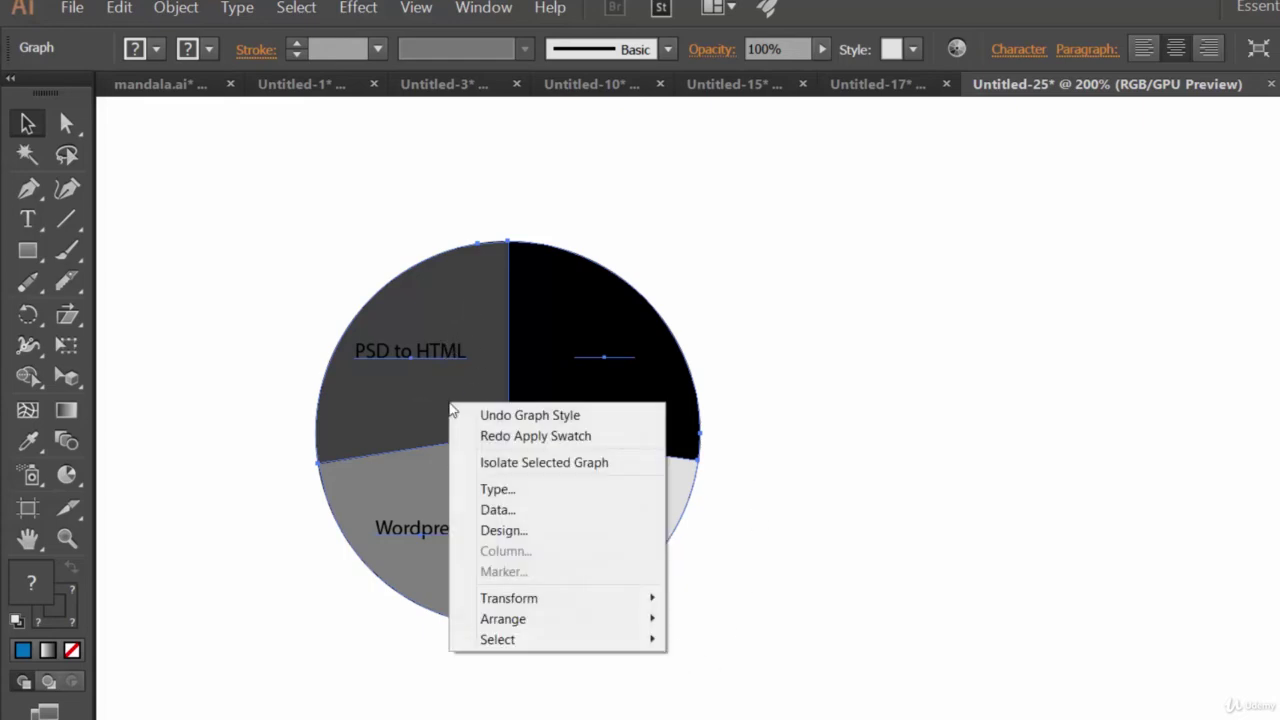
pyautogui.click(513, 490)
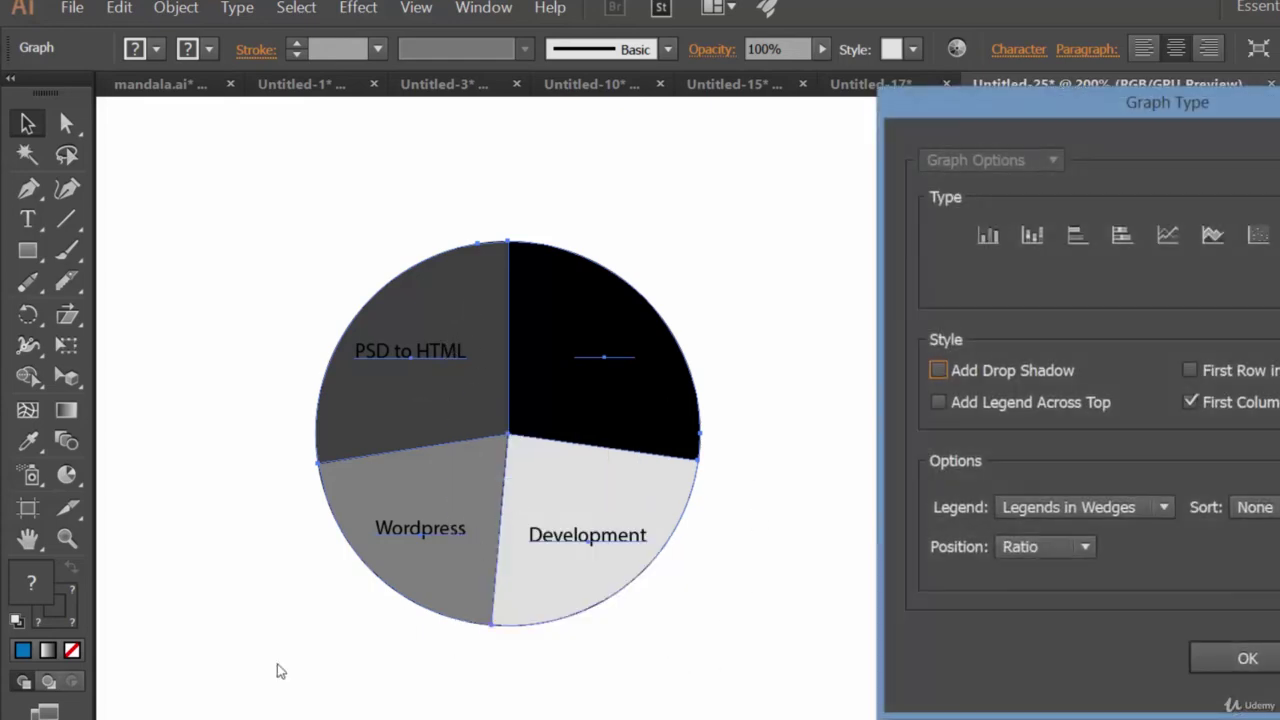
pyautogui.click(1210, 237)
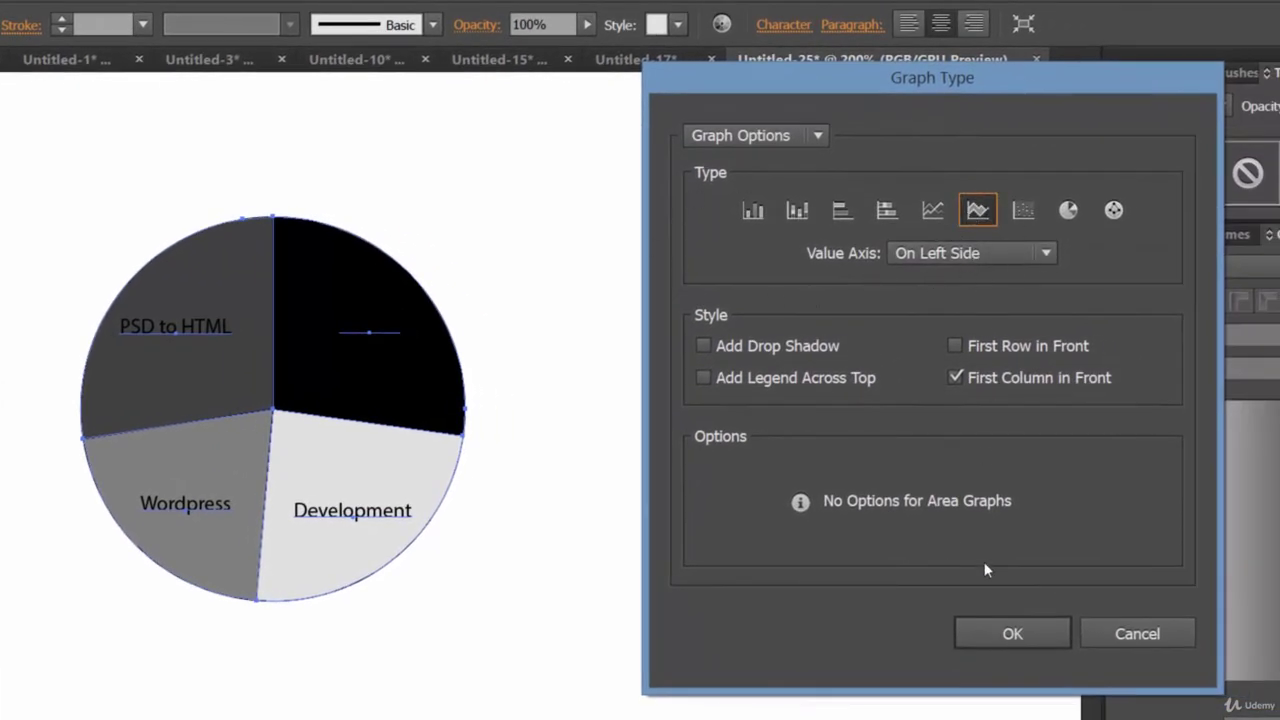
pyautogui.click(1037, 636)
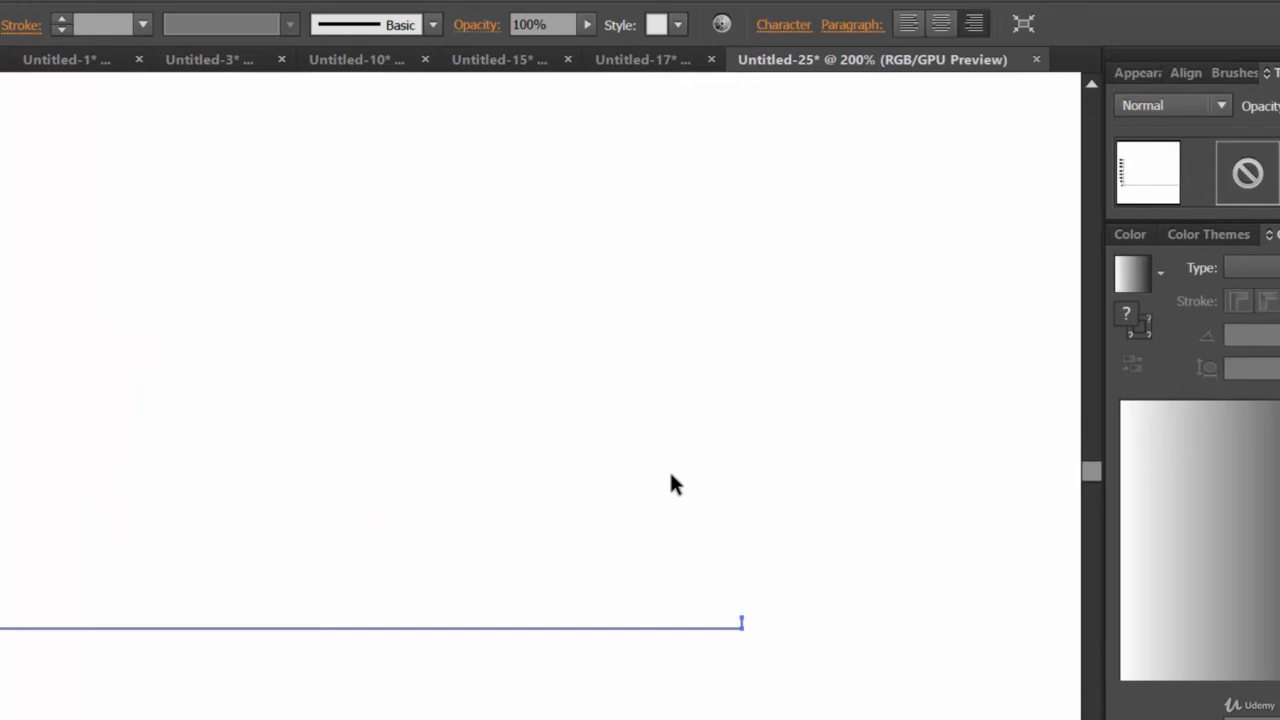
pyautogui.hotkey('ctrl', '-')
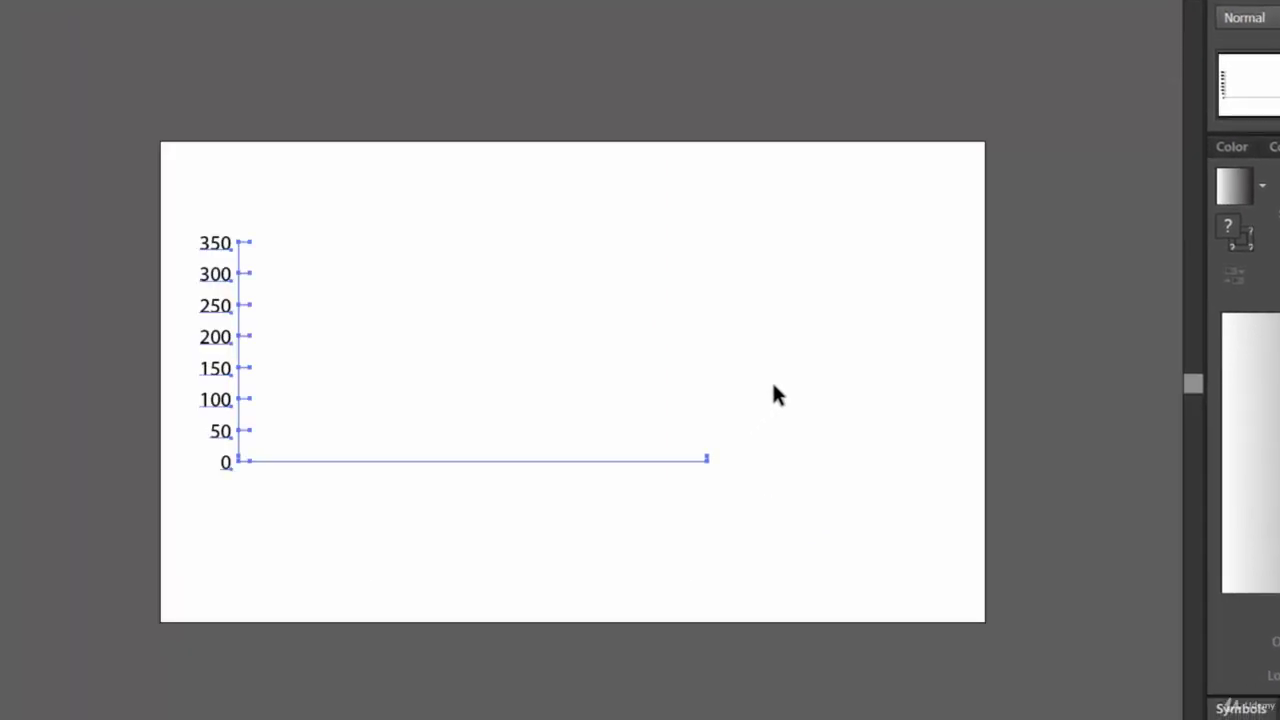
# - Change the graph type to Stacked Column and check the resulting stacked bars
pyautogui.rightClick(580, 273)
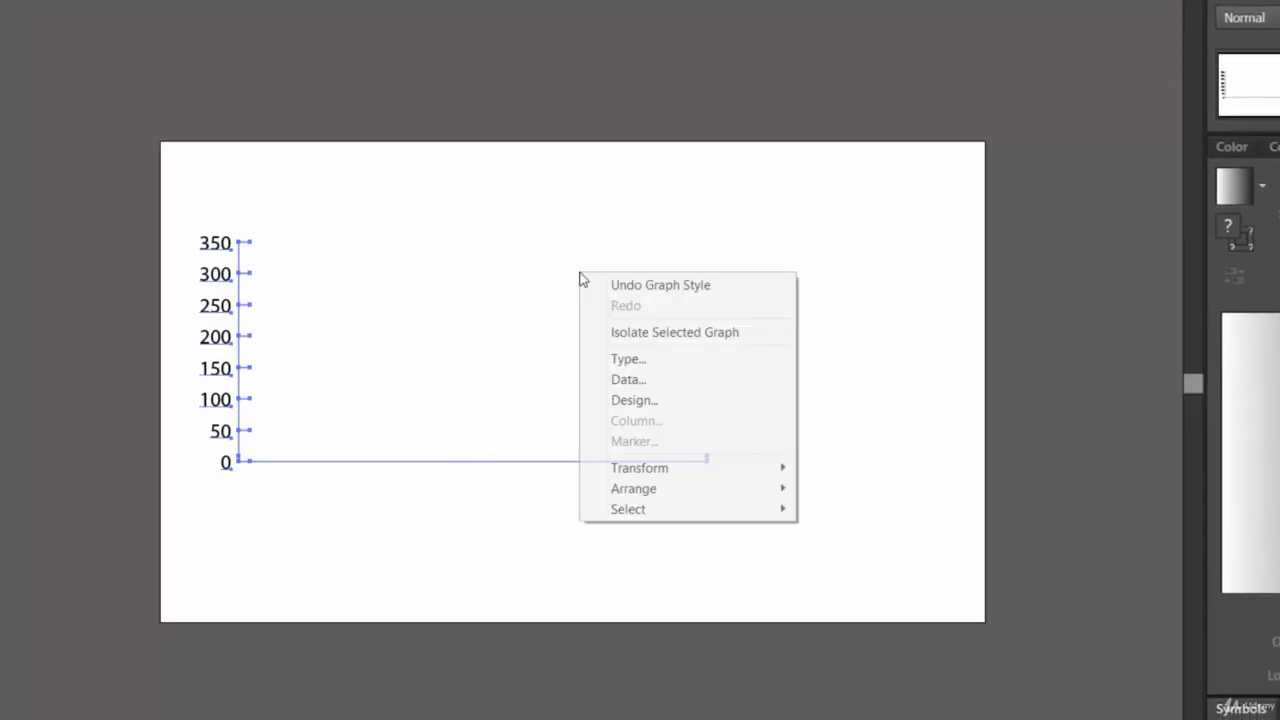
pyautogui.click(637, 361)
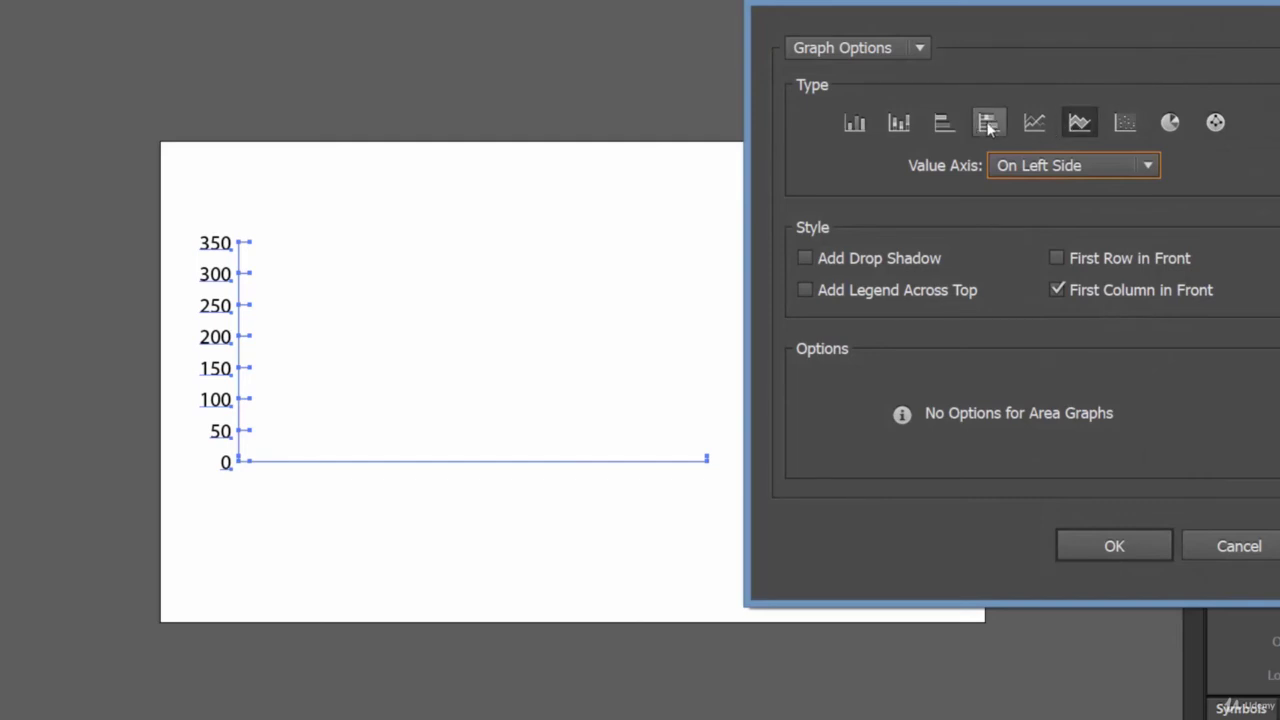
pyautogui.click(910, 121)
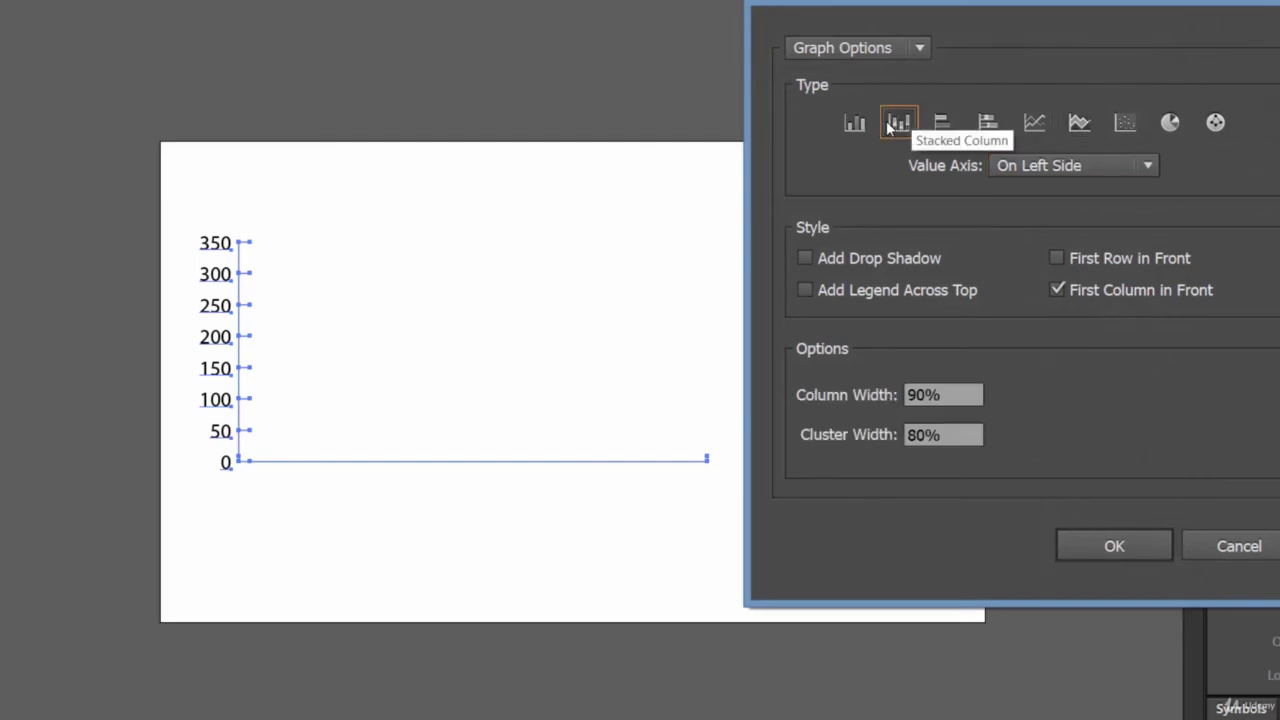
pyautogui.click(1110, 547)
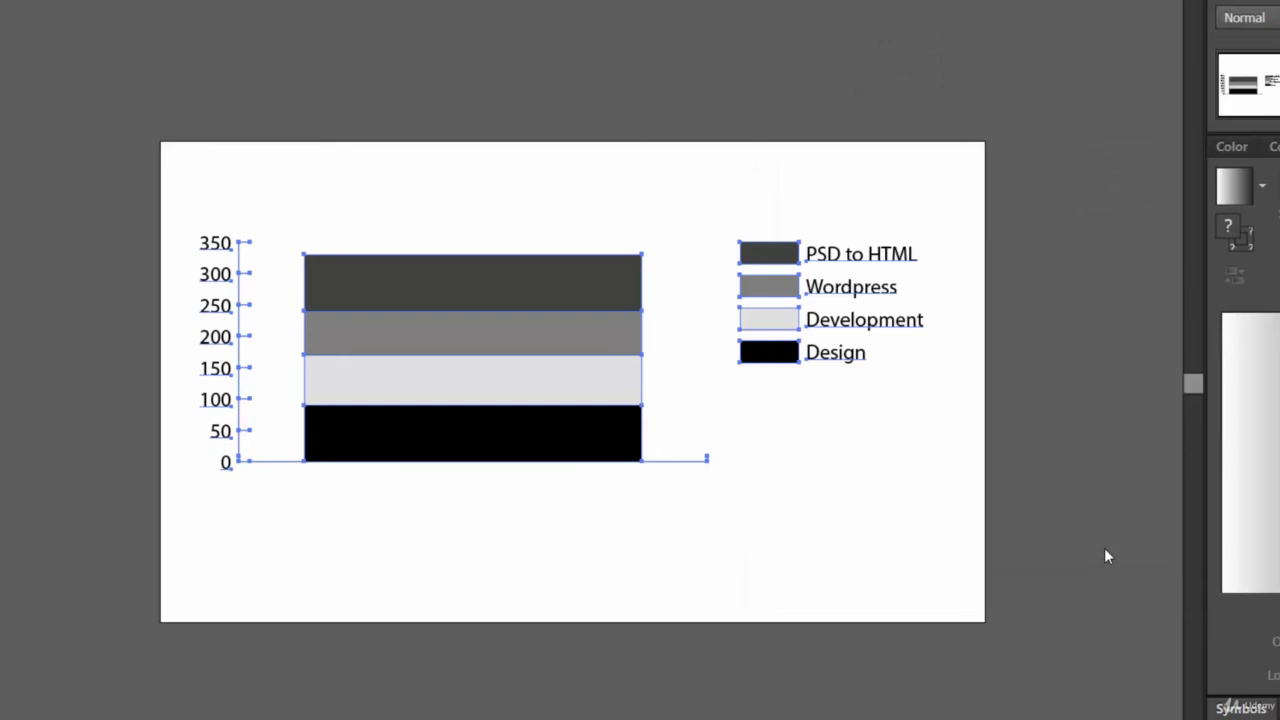
pyautogui.click(852, 456)
pyautogui.click(590, 320)
pyautogui.click(884, 486)
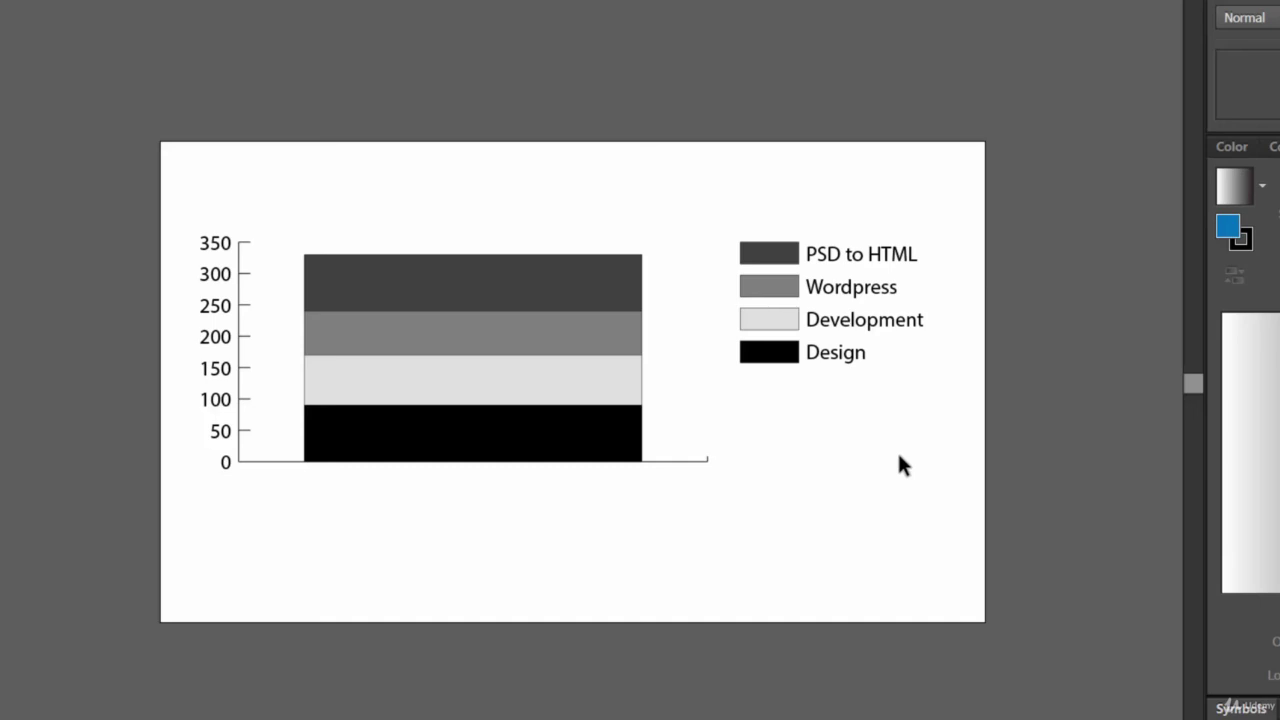
# - Switch the stacked column graph back to the Pie type and drag the pie into place
pyautogui.rightClick(555, 261)
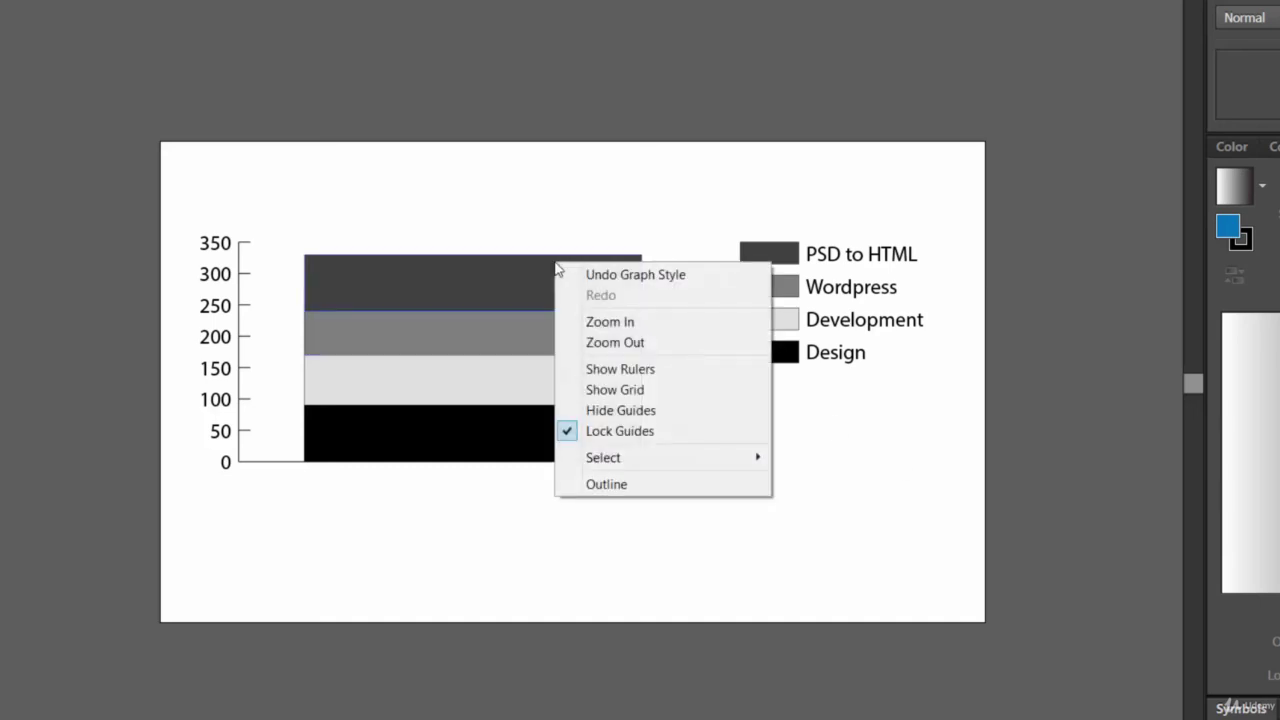
pyautogui.click(786, 597)
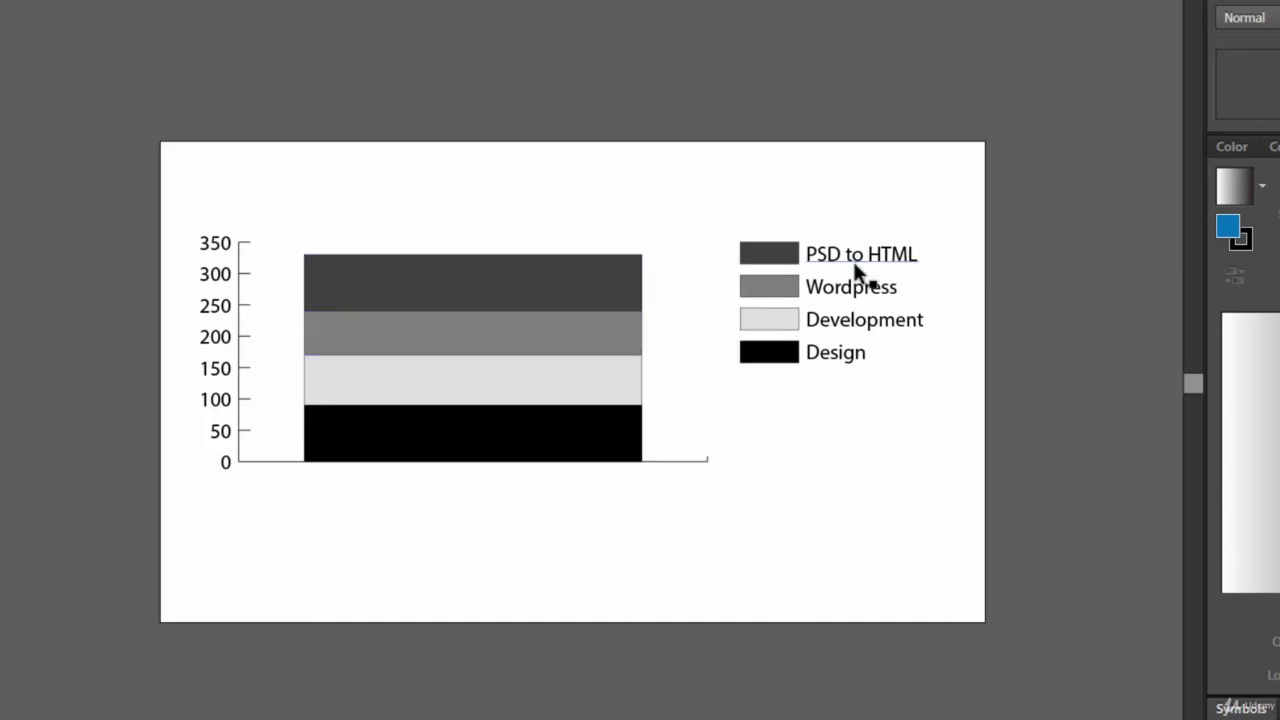
pyautogui.rightClick(580, 290)
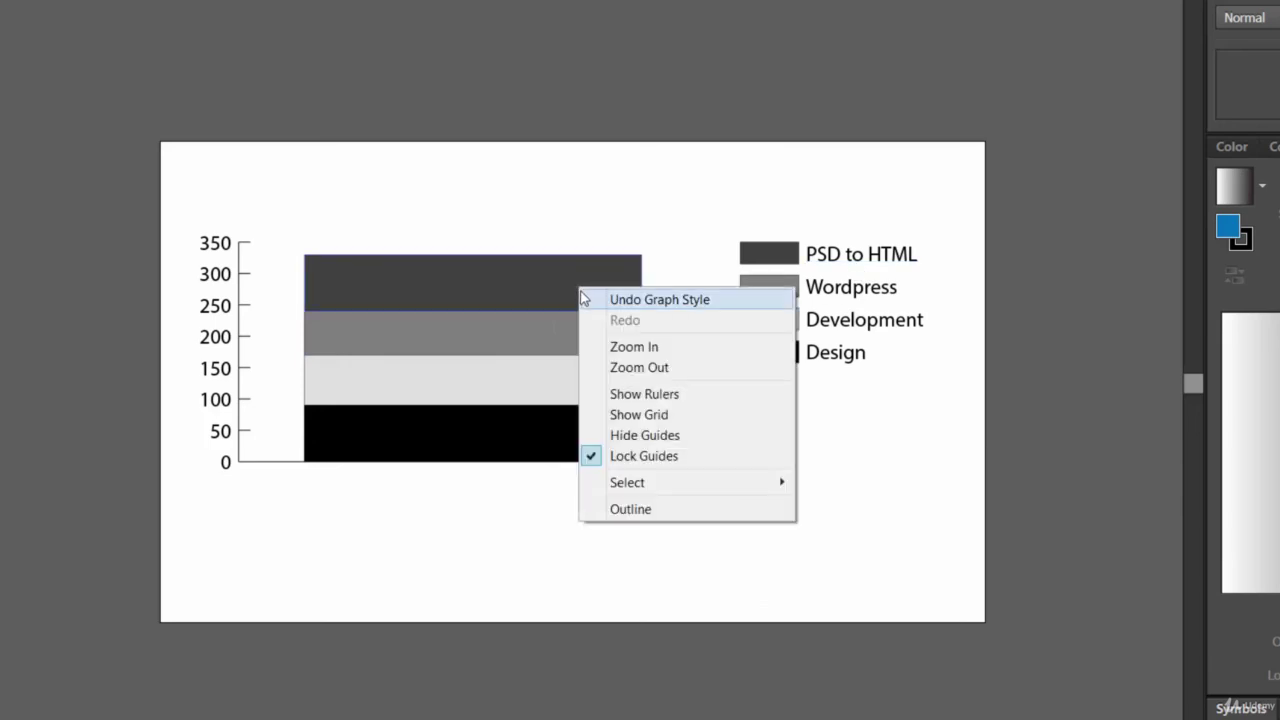
pyautogui.click(507, 367)
pyautogui.rightClick(582, 290)
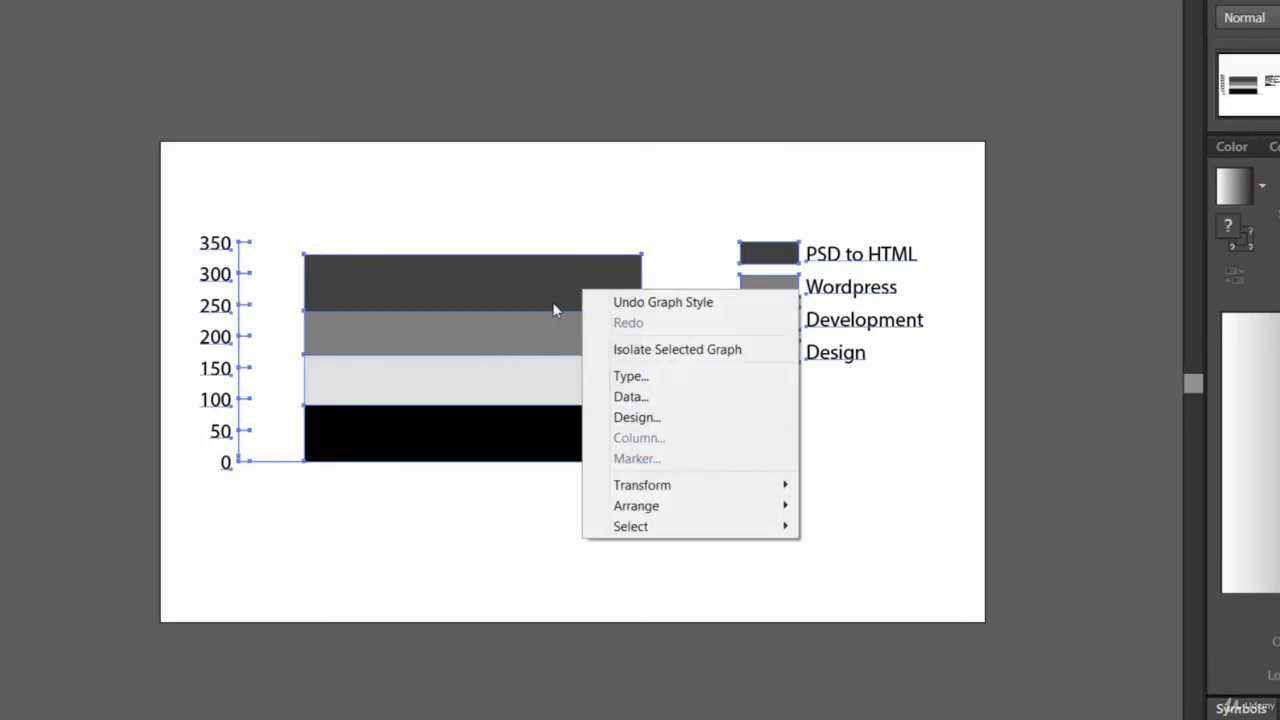
pyautogui.click(608, 379)
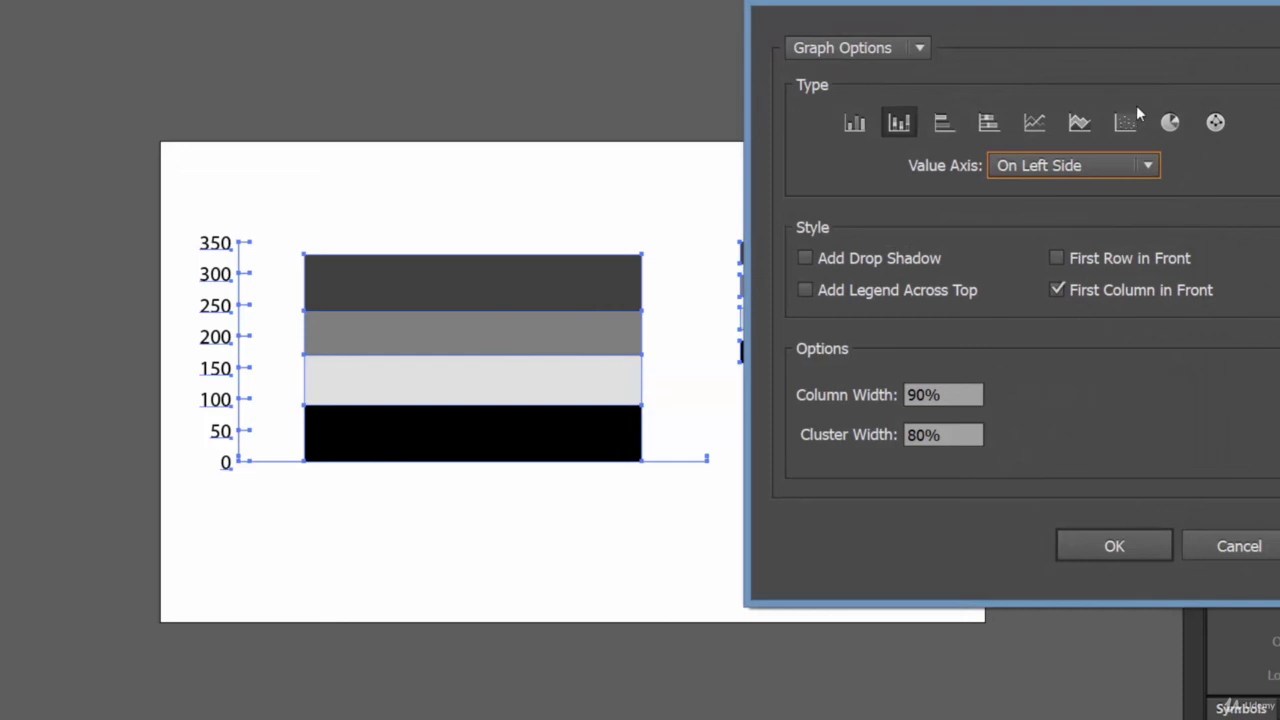
pyautogui.click(1169, 124)
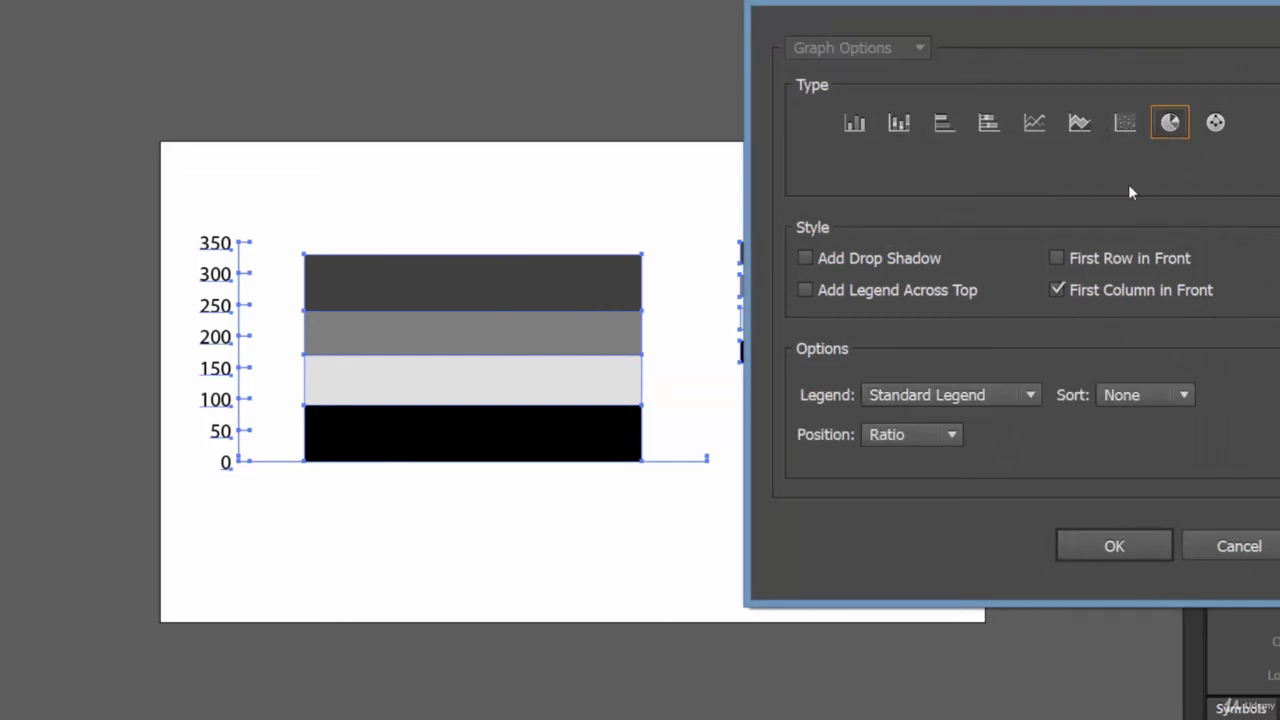
pyautogui.click(1097, 547)
pyautogui.moveTo(526, 320); pyautogui.dragTo(463, 346)
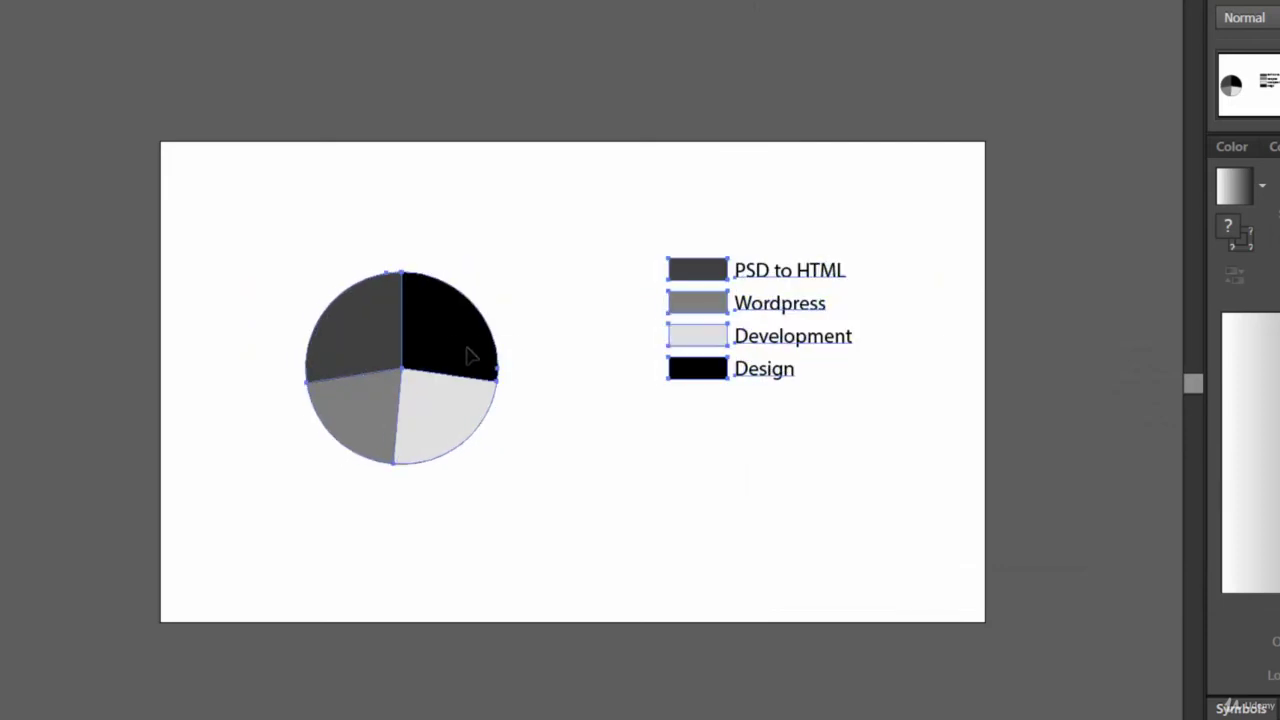